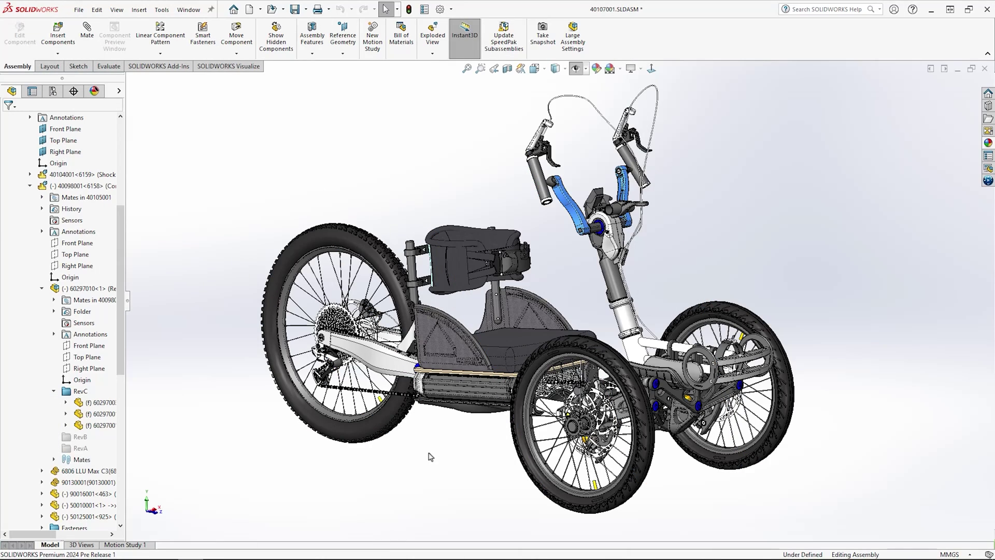
# - Open the rear frame arm 60297001 from the trike assembly in its own window
pyautogui.click(390, 365)
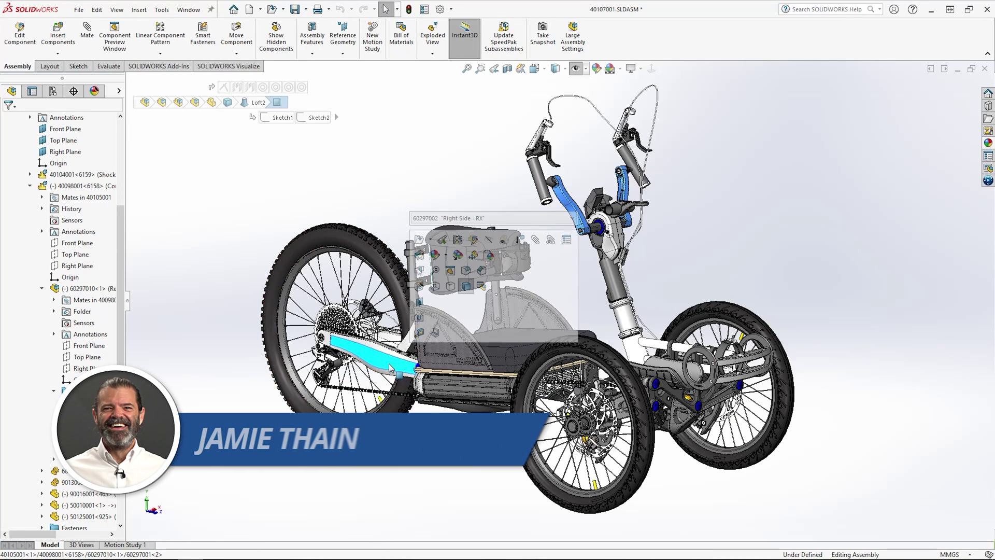
pyautogui.click(420, 240)
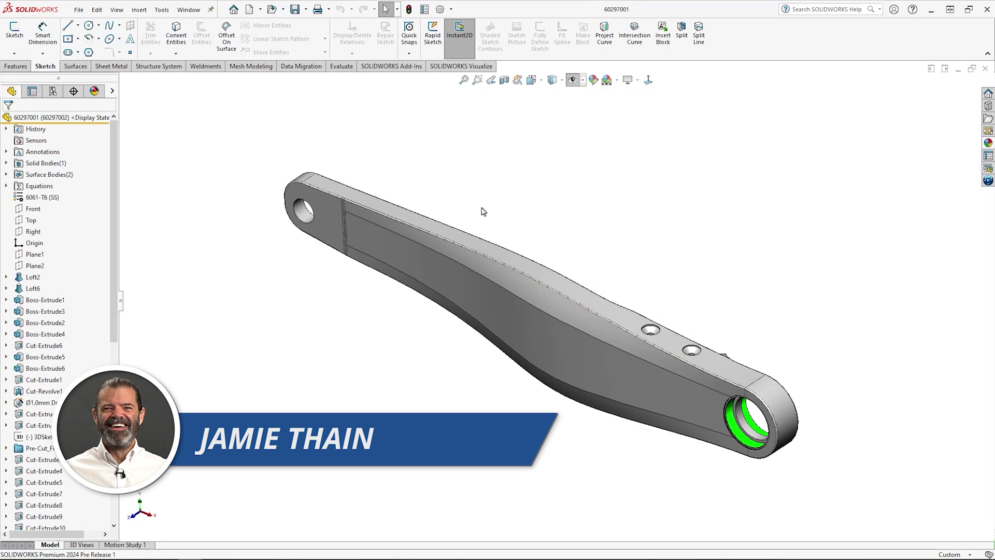
# - Save part 60297001 as a SOLIDWORKS 2023 Part, replacing the existing file
pyautogui.click(79, 9)
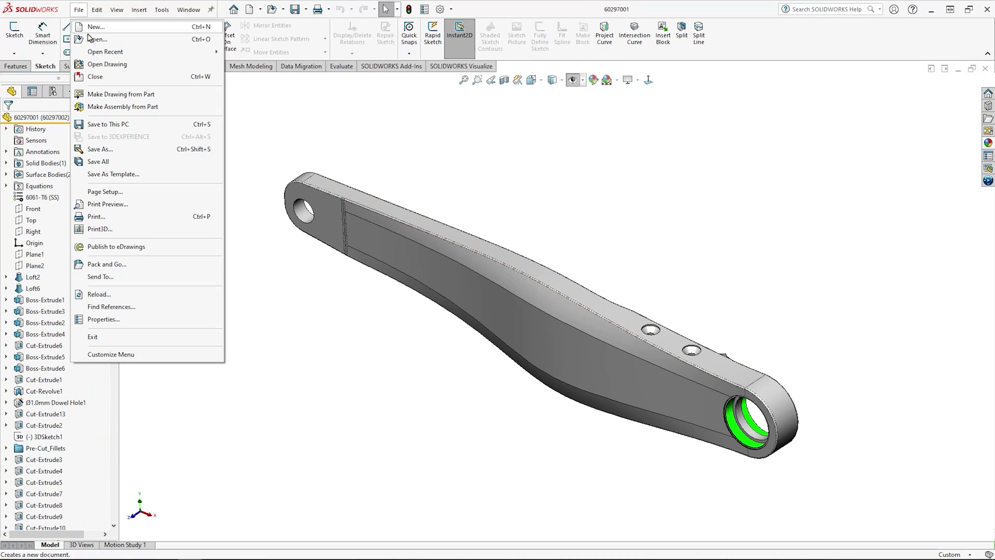
pyautogui.click(101, 150)
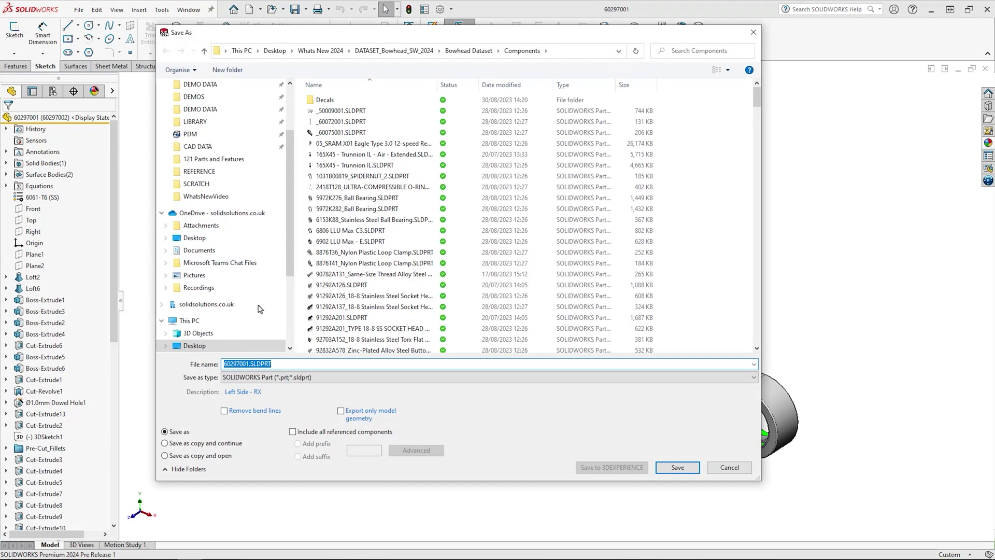
pyautogui.click(272, 377)
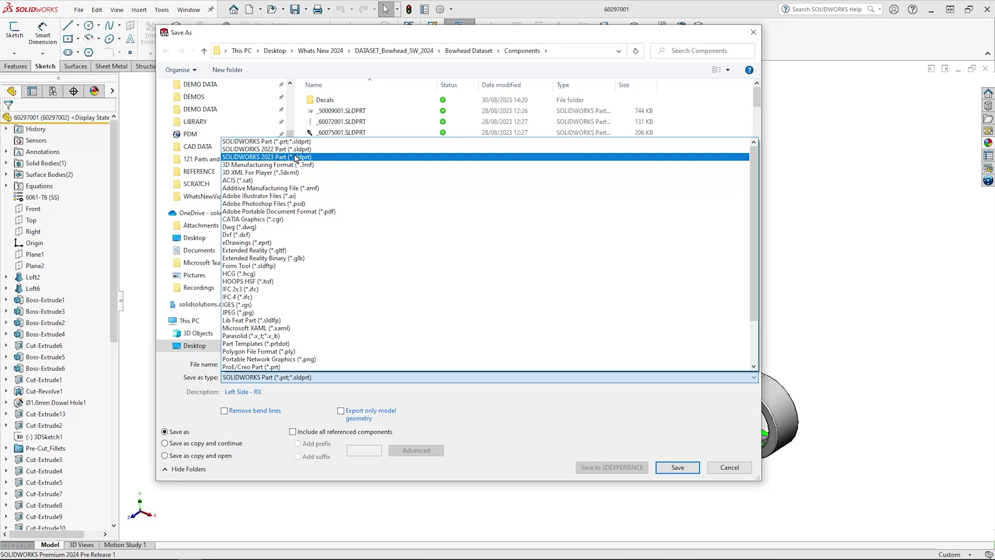
pyautogui.click(296, 159)
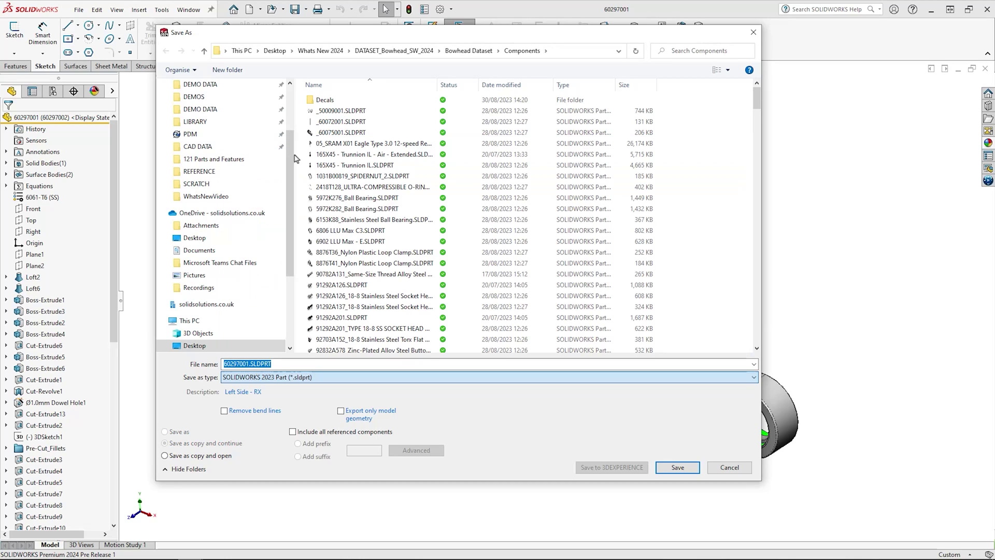
pyautogui.click(293, 365)
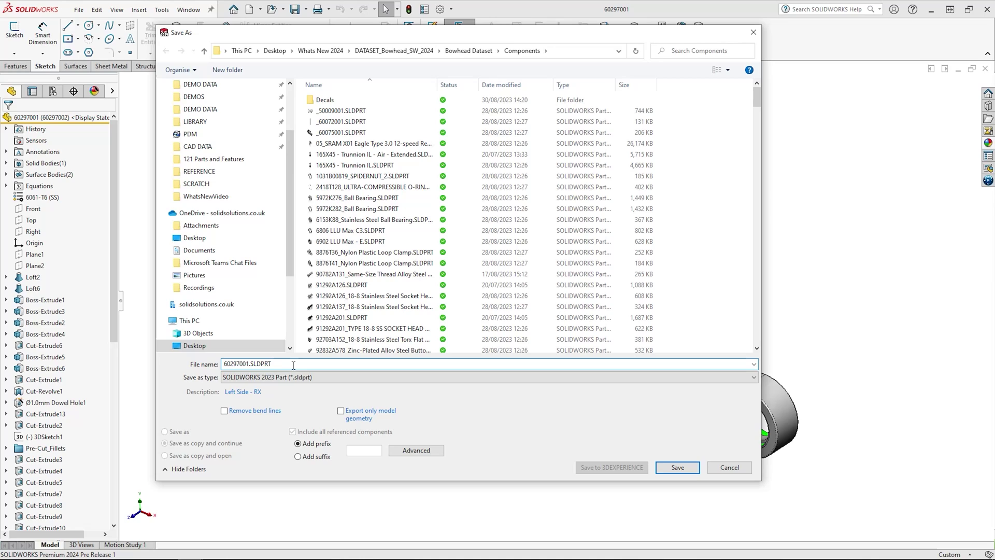
pyautogui.click(678, 467)
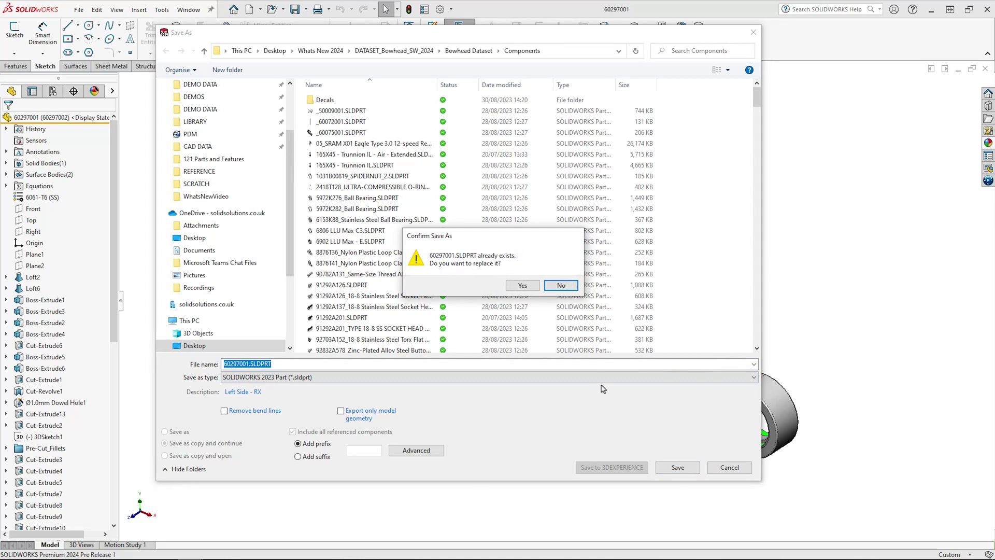
pyautogui.click(522, 285)
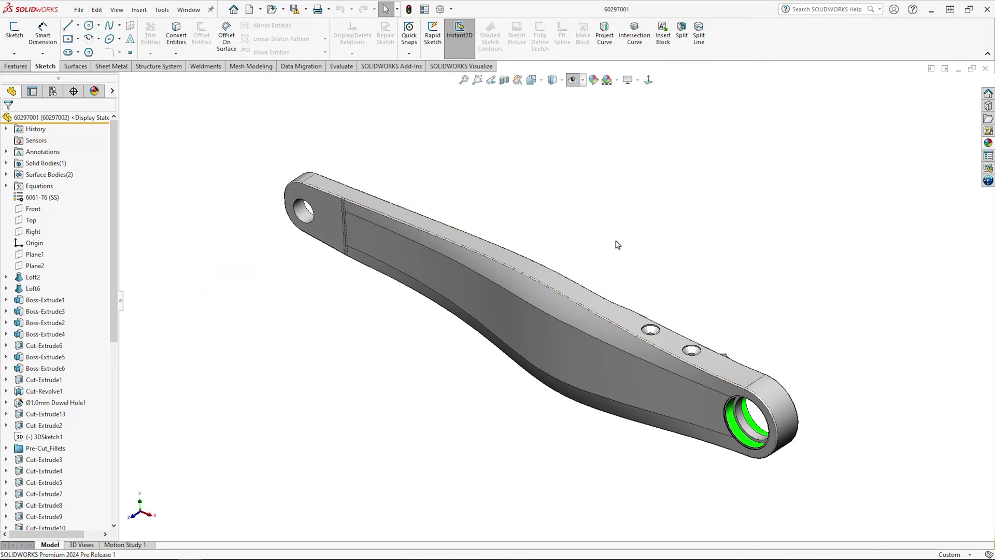
pyautogui.hotkey('ctrl', '7')
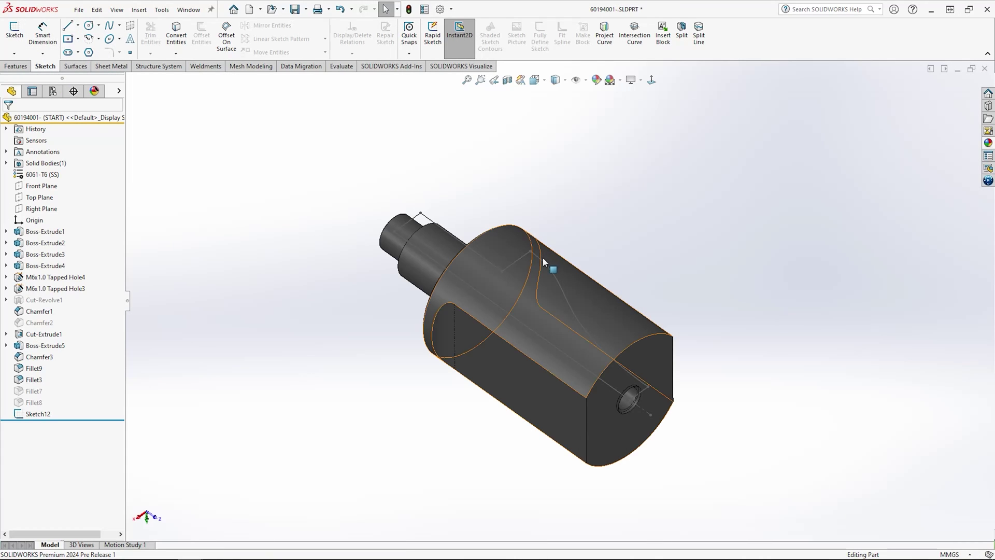
# - Revolve-cut Sketch12 so block 60194001 becomes a tapered, flared body
pyautogui.click(543, 261)
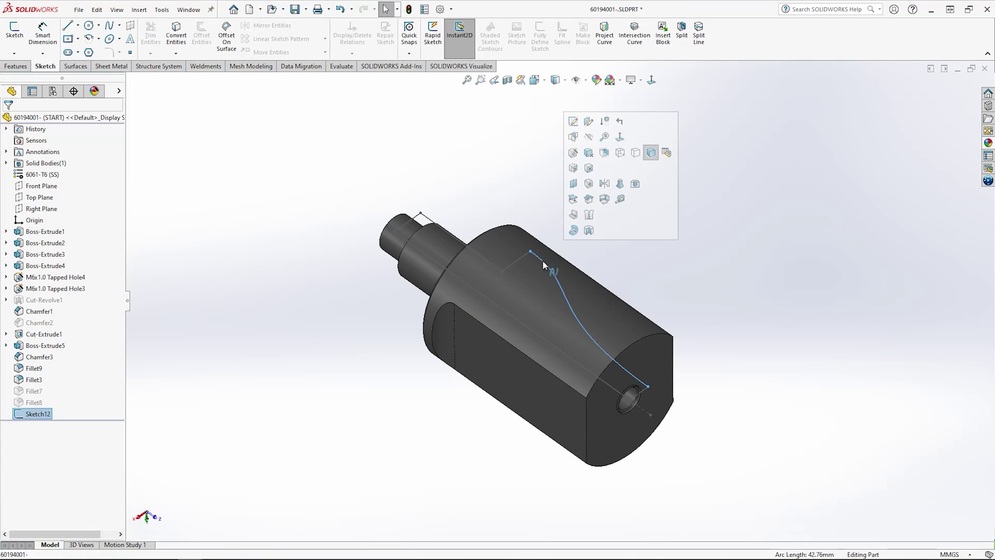
pyautogui.click(589, 231)
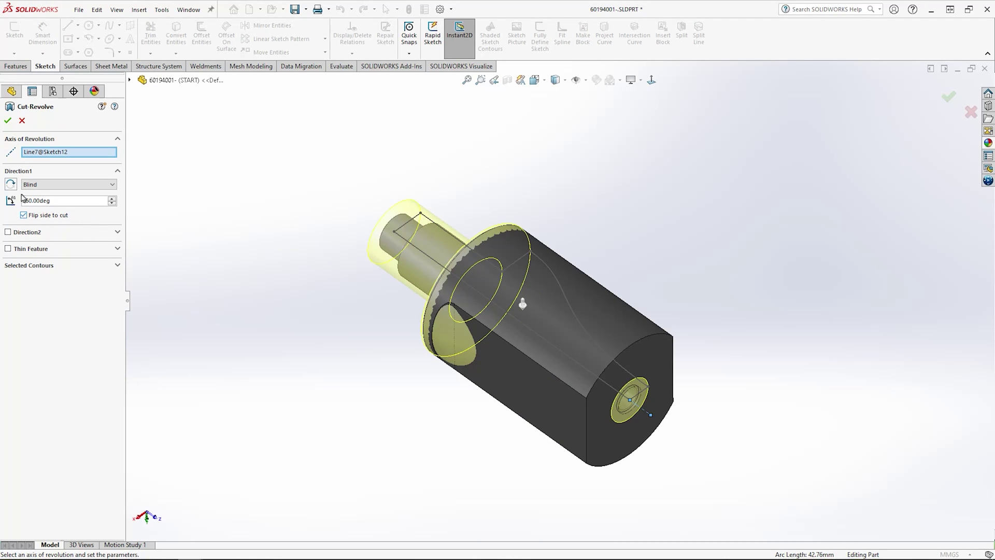
pyautogui.click(8, 121)
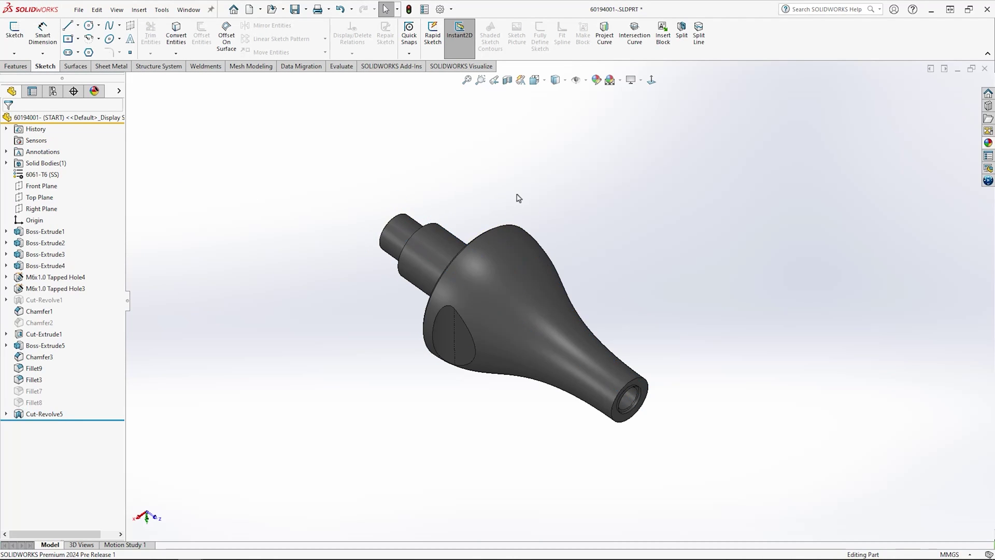
pyautogui.press('Down')
pyautogui.press('Down')
pyautogui.press('Down')
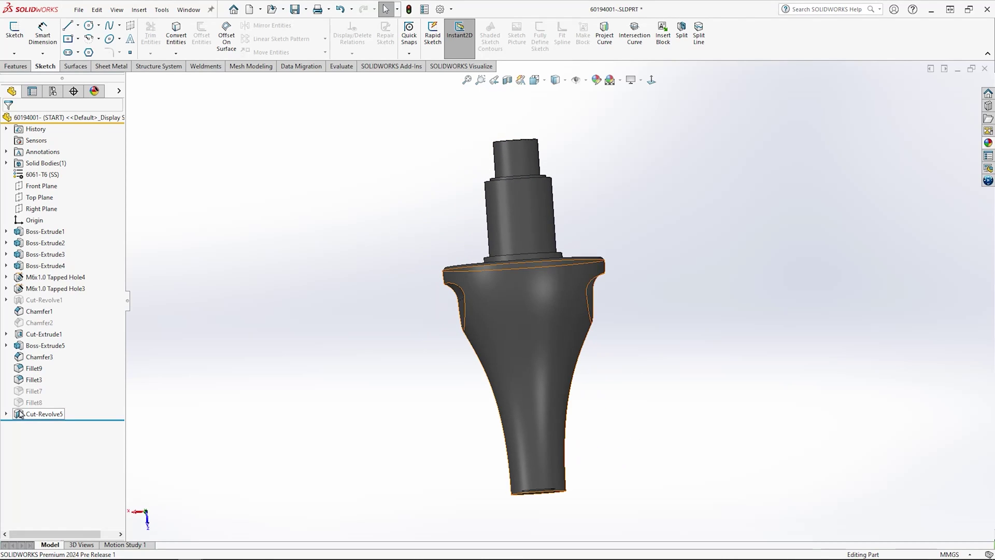
pyautogui.click(6, 413)
pyautogui.click(50, 426)
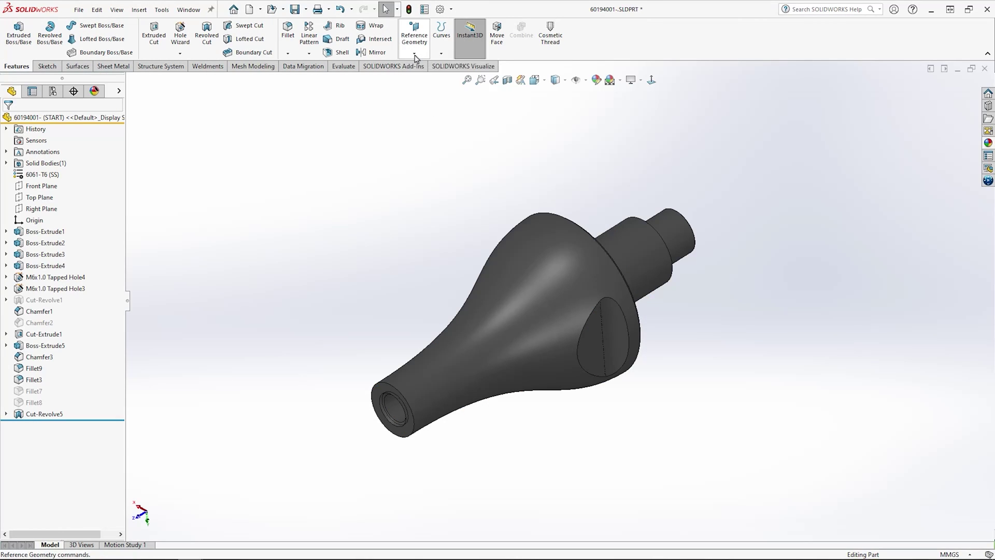
# - Add a cylindrical bounding box on a custom plane at the part's small end face
pyautogui.click(415, 54)
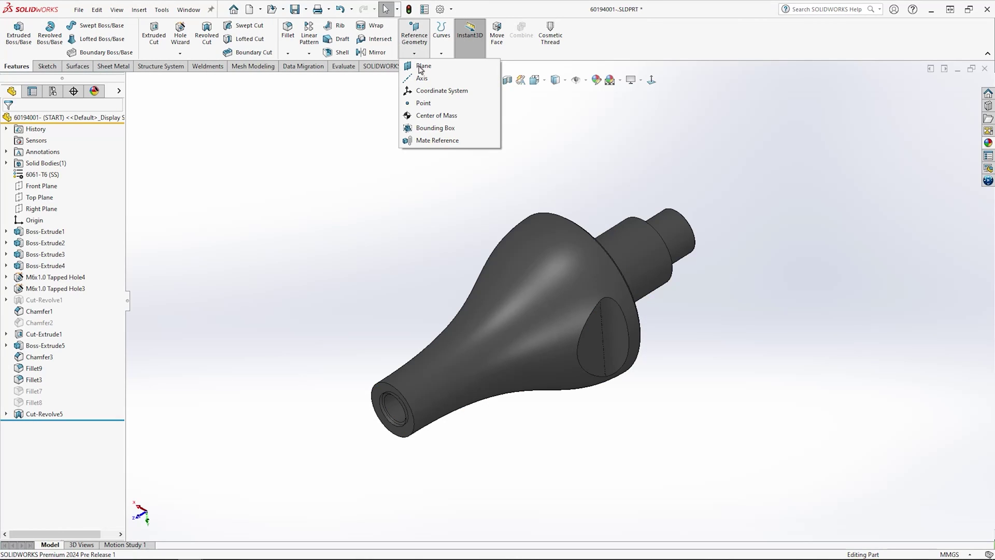
pyautogui.click(436, 129)
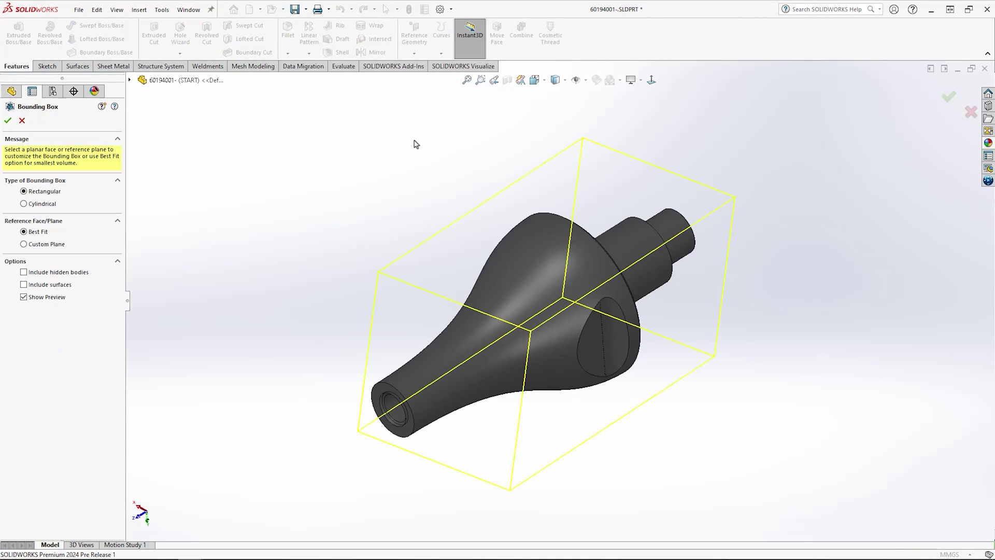
pyautogui.click(25, 204)
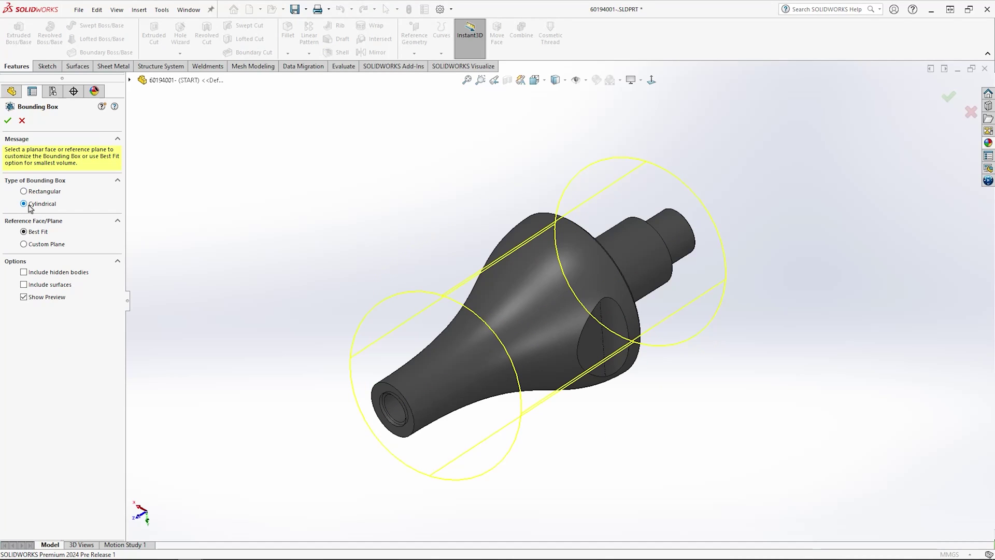
pyautogui.click(24, 245)
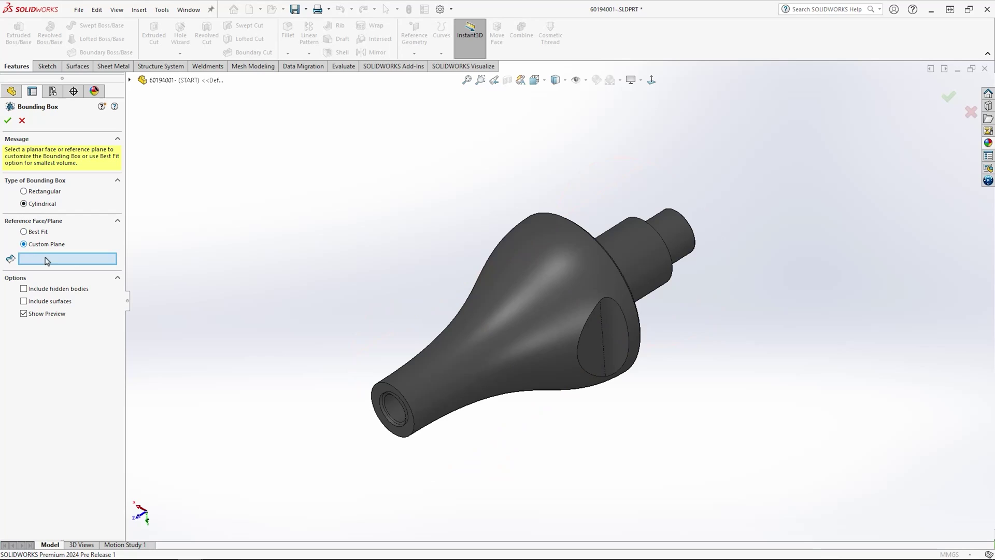
pyautogui.click(384, 388)
pyautogui.press('Return')
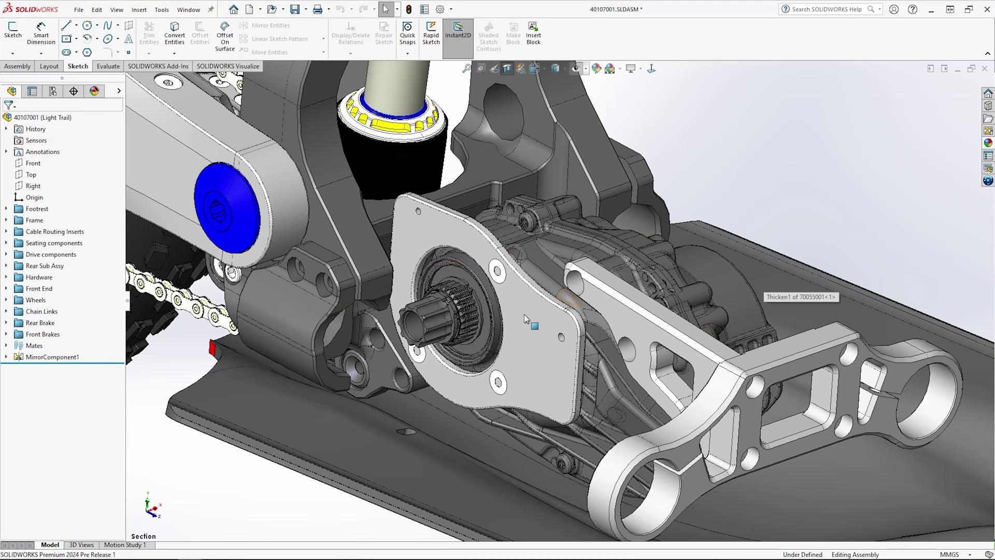
# - Sketch a tilted centre rectangle at the origin around the plate's large hole
pyautogui.click(520, 315)
pyautogui.press('s')
pyautogui.click(551, 176)
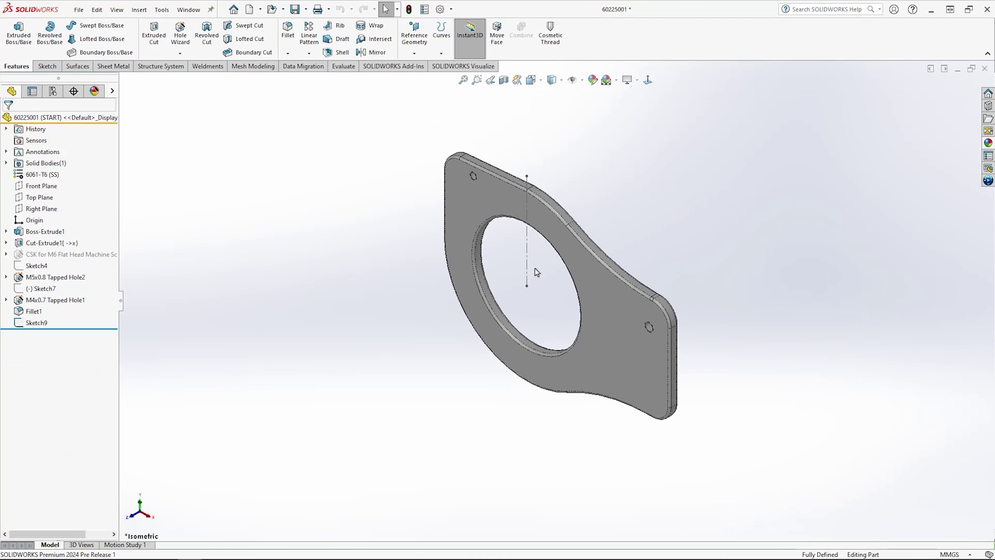
pyautogui.press('s')
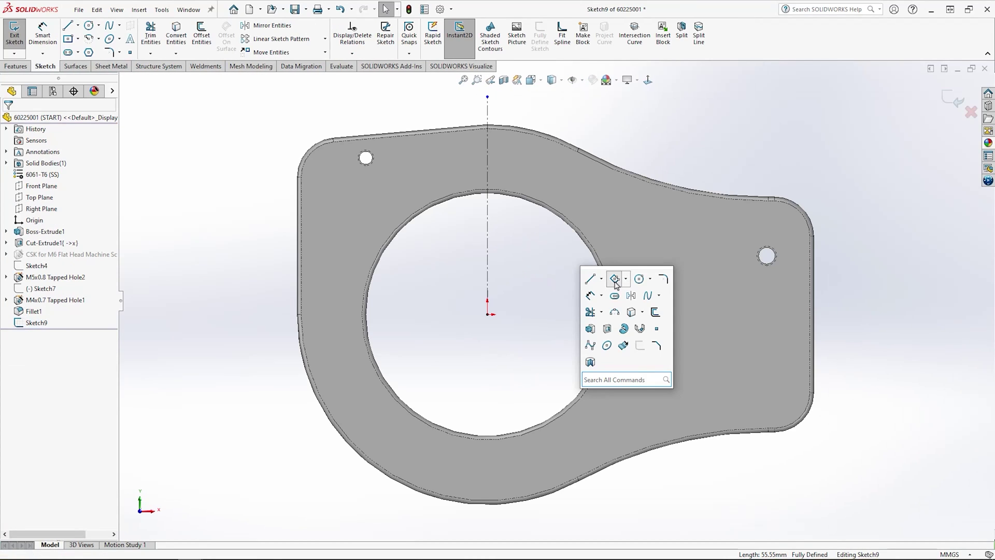
pyautogui.click(614, 279)
pyautogui.click(488, 314)
pyautogui.click(463, 180)
pyautogui.click(605, 201)
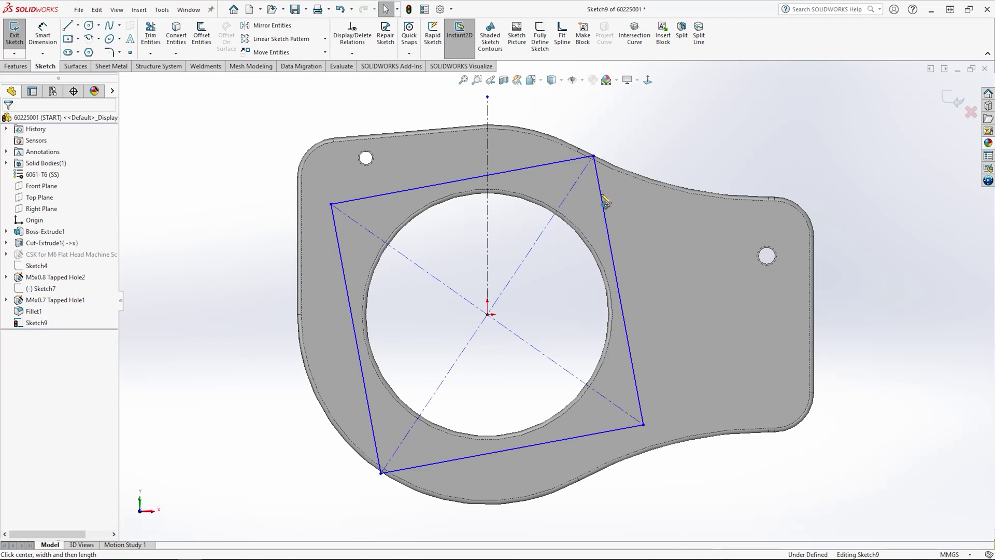
# - Dimension the rectangle's top edge to 56.5 and its tilt to 6° from the centreline
pyautogui.click(470, 179)
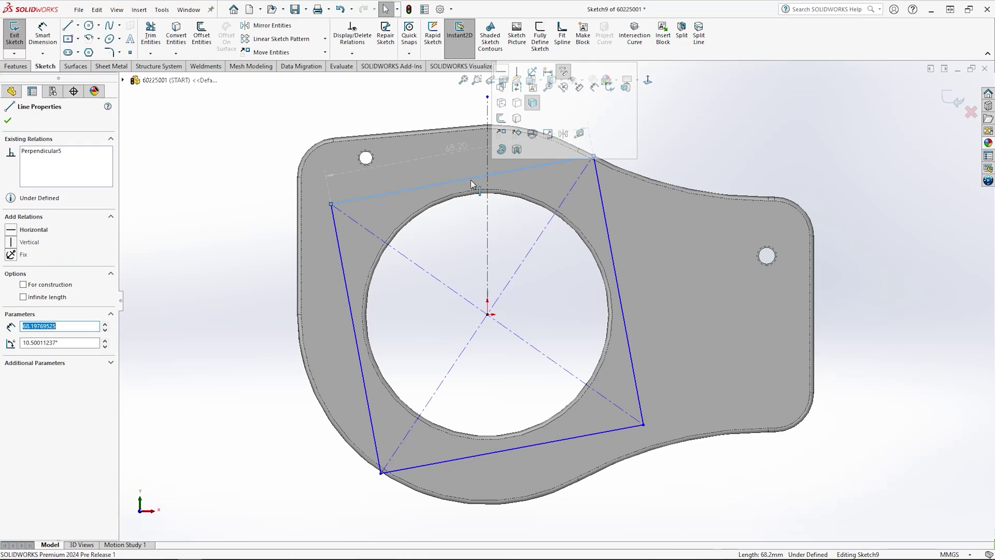
pyautogui.click(463, 152)
pyautogui.write('56.5')
pyautogui.press('Return')
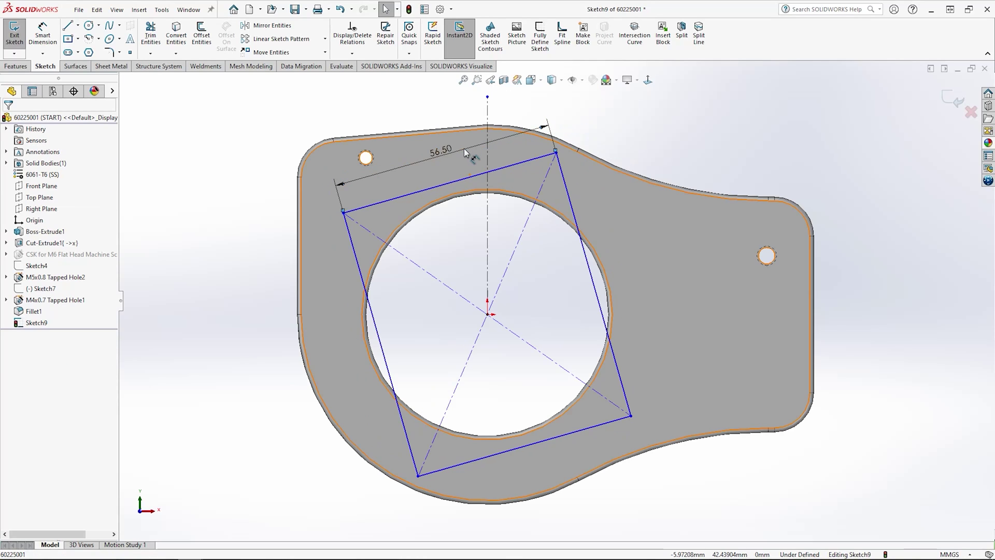
pyautogui.click(489, 218)
pyautogui.keyDown('ctrl'); pyautogui.click(582, 249); pyautogui.keyUp('ctrl')
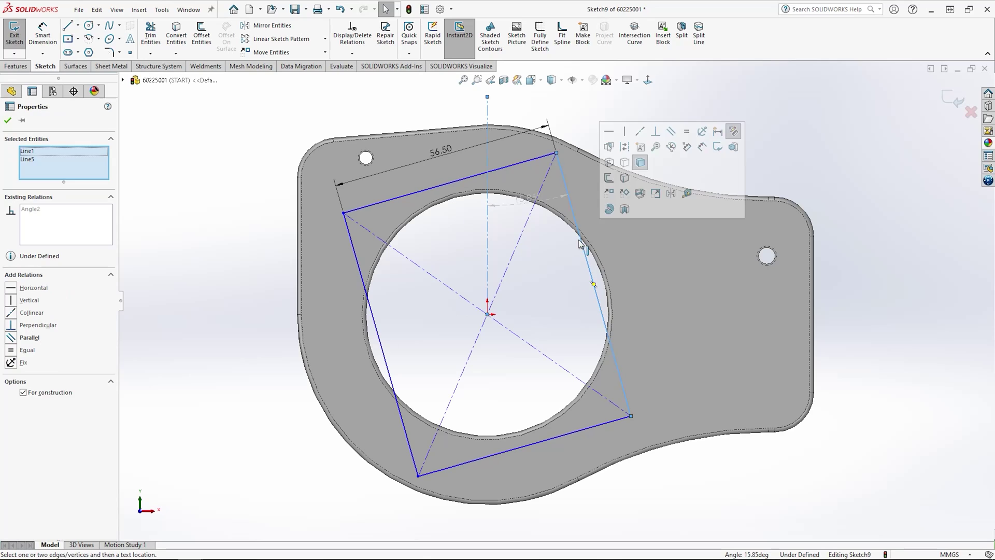
pyautogui.press('d')
pyautogui.click(524, 204)
pyautogui.write('6')
pyautogui.press('Return')
pyautogui.press('Escape')
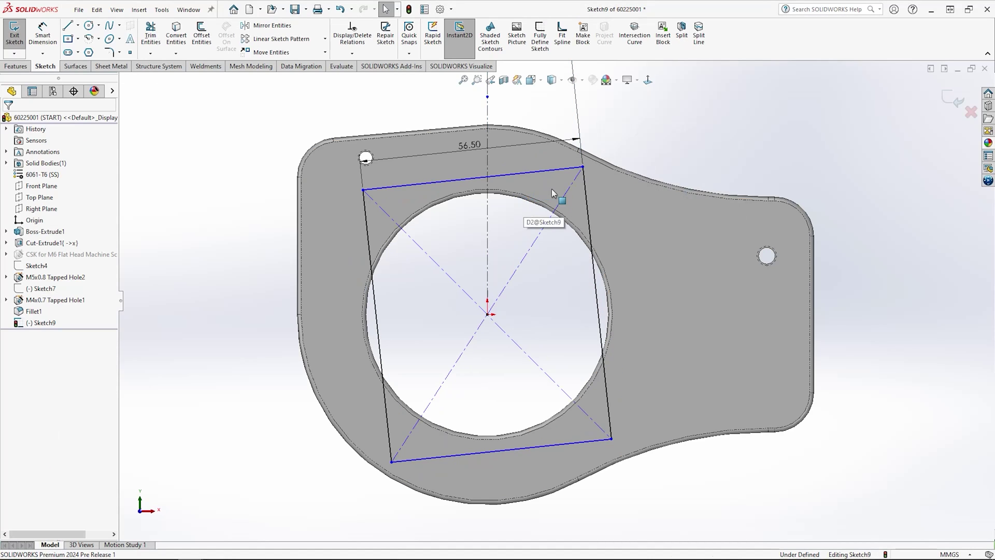
# - Add a relation on the top and right edges to fully define Sketch9, then exit
pyautogui.click(571, 170)
pyautogui.keyDown('ctrl'); pyautogui.click(590, 193); pyautogui.keyUp('ctrl')
pyautogui.click(699, 98)
pyautogui.click(758, 160)
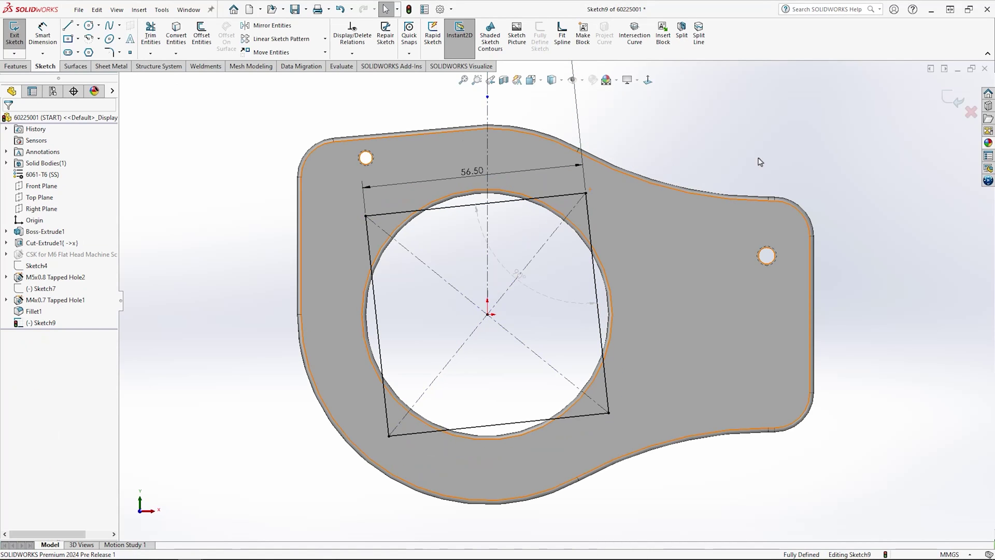
pyautogui.press('f')
pyautogui.click(949, 99)
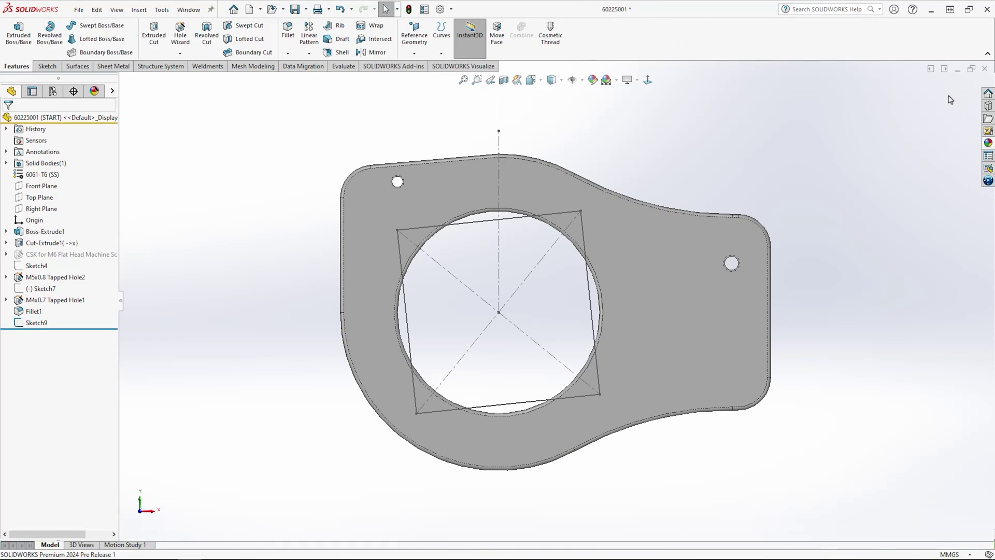
# - Start a CSK ISO M6 hole positioned from the existing Sketch9
pyautogui.press('s')
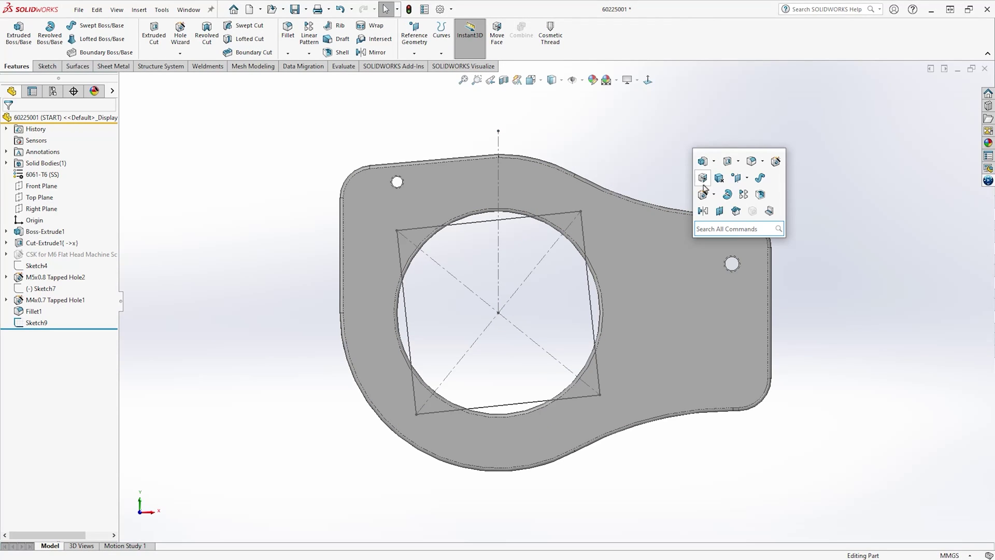
pyautogui.click(703, 193)
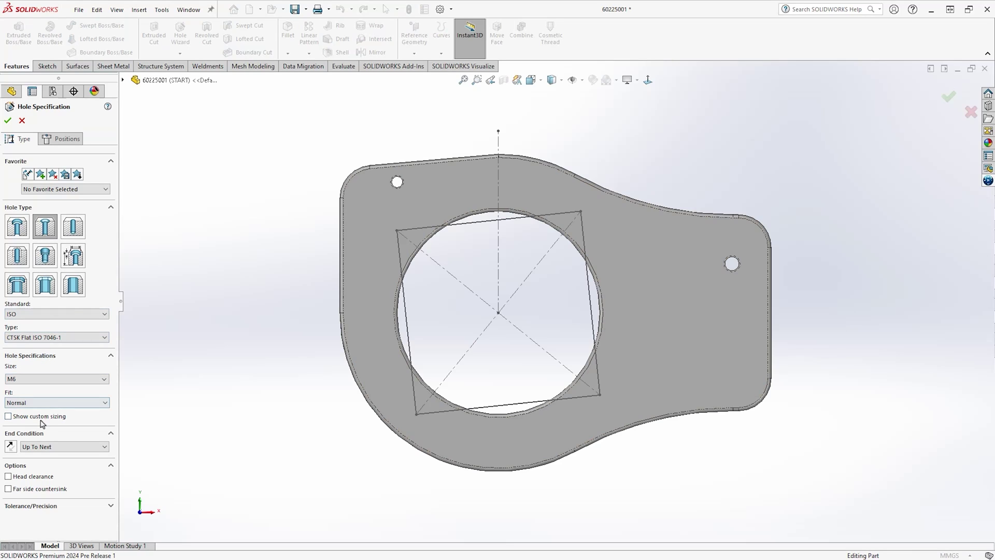
pyautogui.click(68, 140)
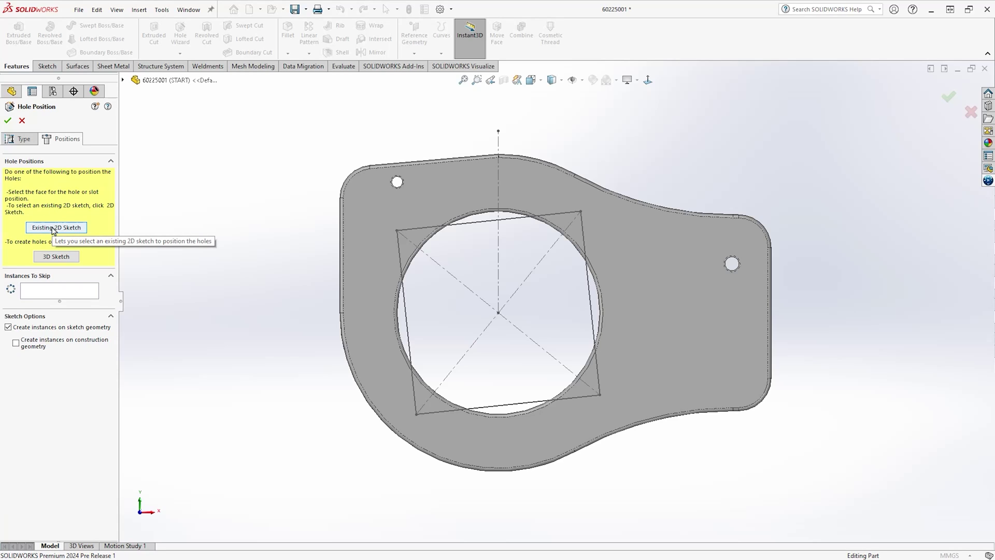
pyautogui.click(52, 228)
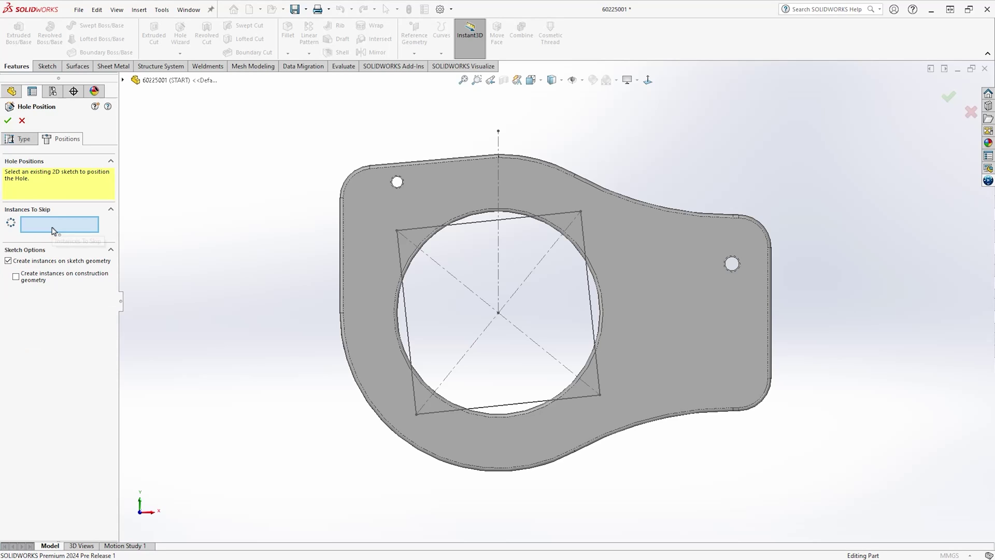
pyautogui.click(408, 230)
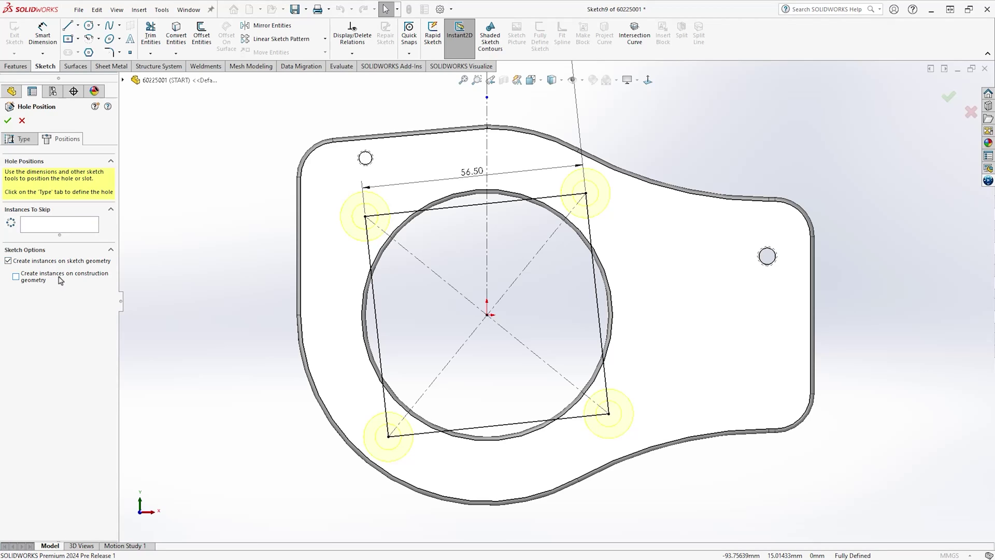
# - Skip the top-left hole instance, build the feature, and select it
pyautogui.click(73, 231)
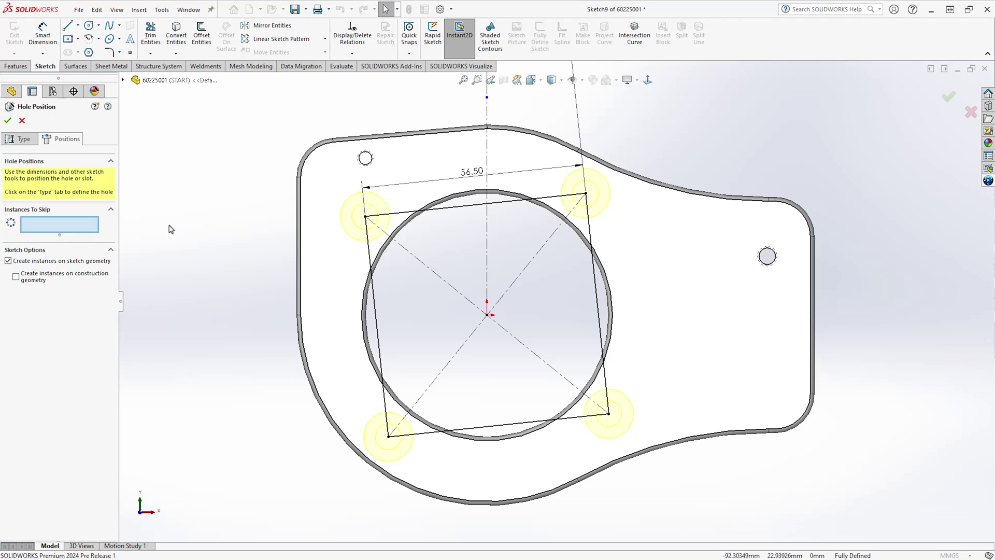
pyautogui.click(366, 219)
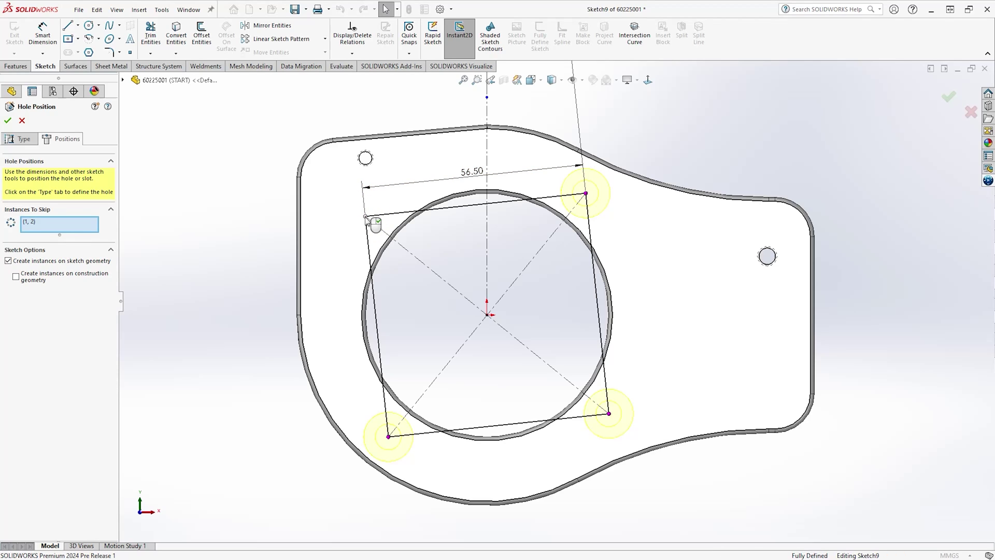
pyautogui.rightClick(365, 218)
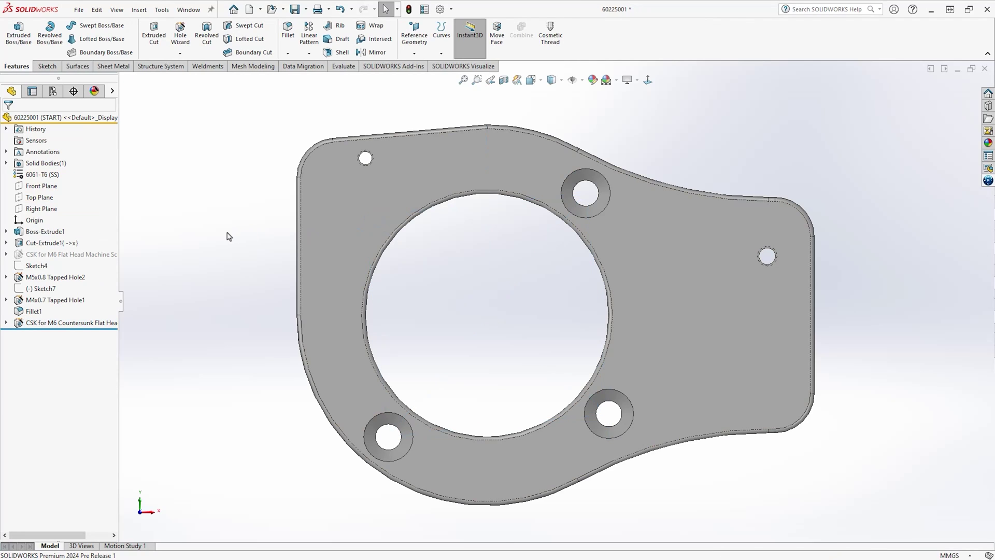
pyautogui.click(90, 322)
# - Delete the hole feature, then review the headtube, both shotgun tubes and Assembly Features
pyautogui.press('Delete')
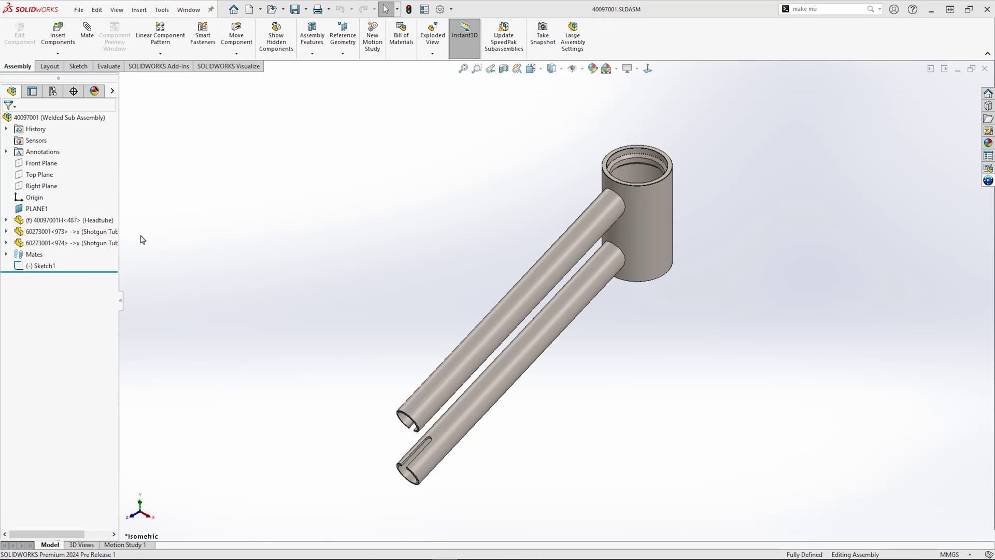
pyautogui.click(84, 221)
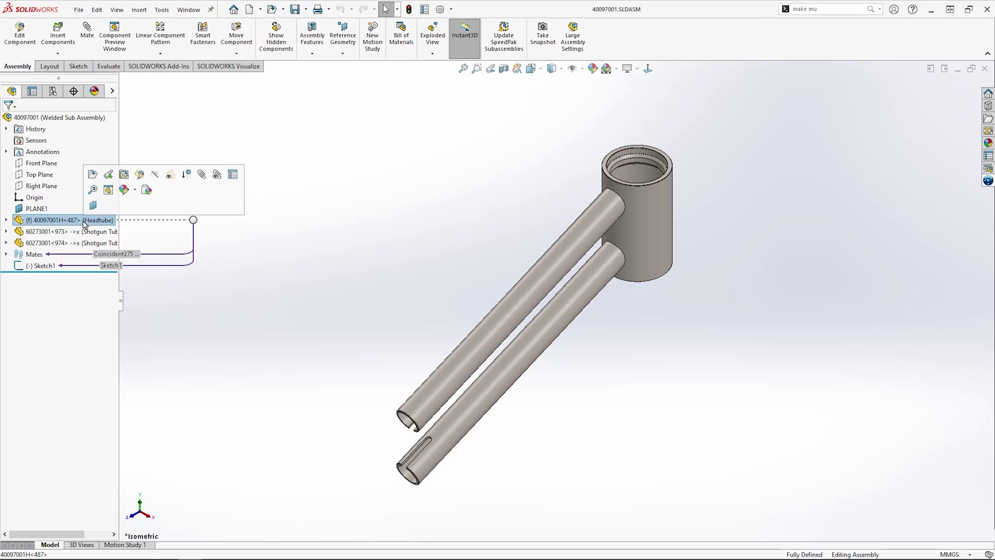
pyautogui.click(75, 233)
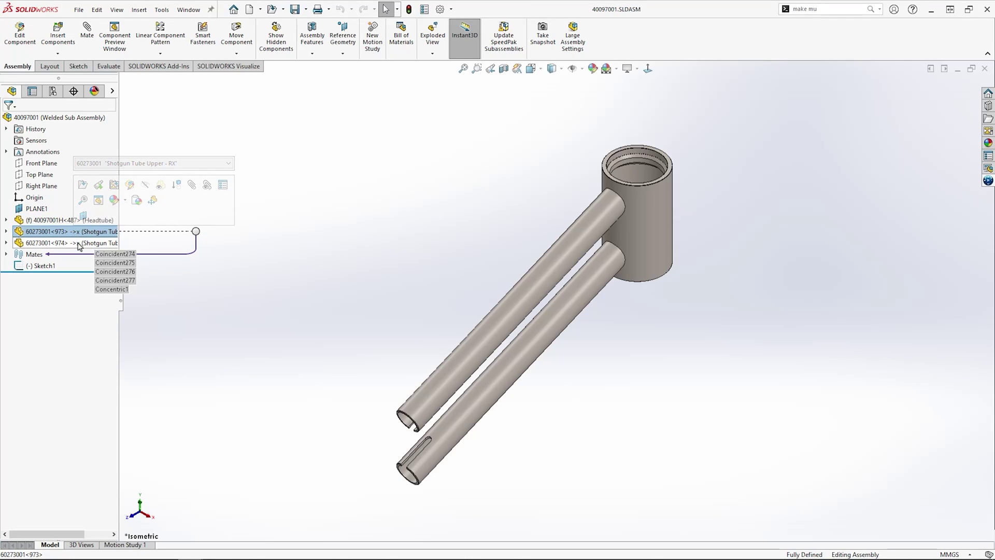
pyautogui.click(78, 245)
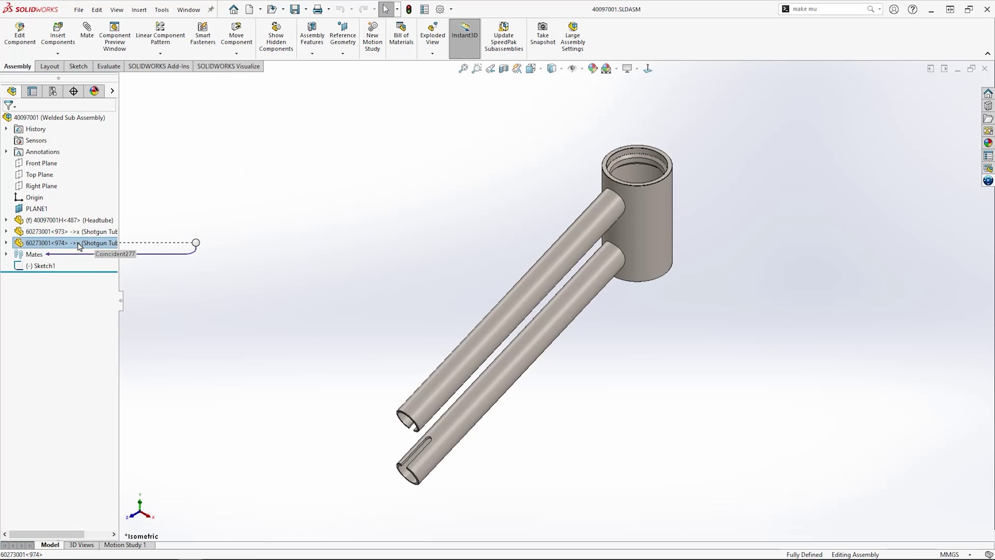
pyautogui.click(315, 133)
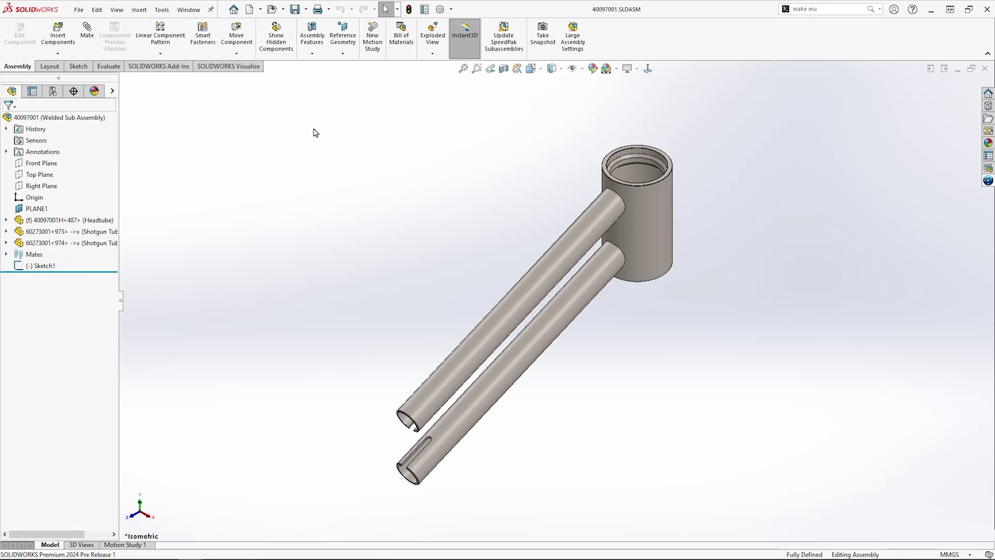
pyautogui.click(312, 55)
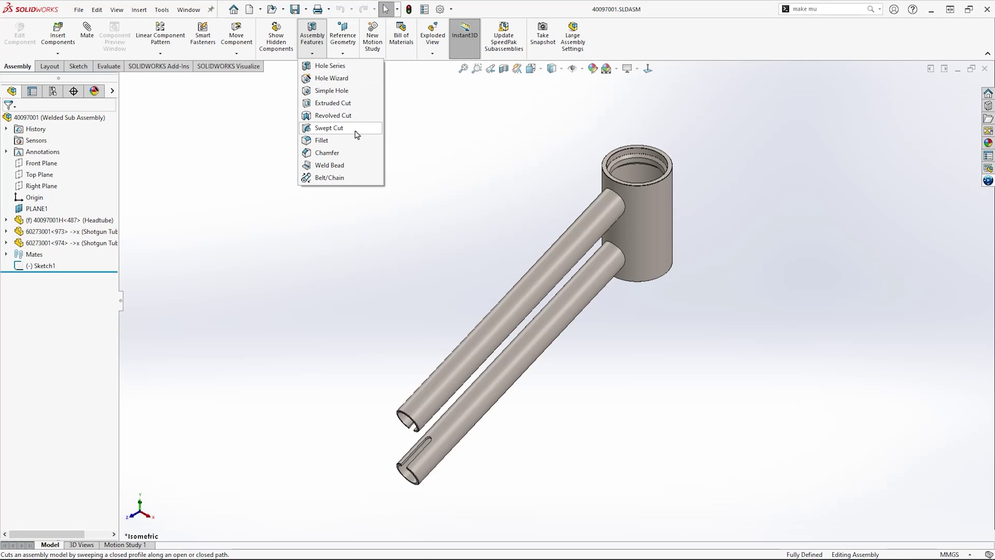
pyautogui.press('Escape')
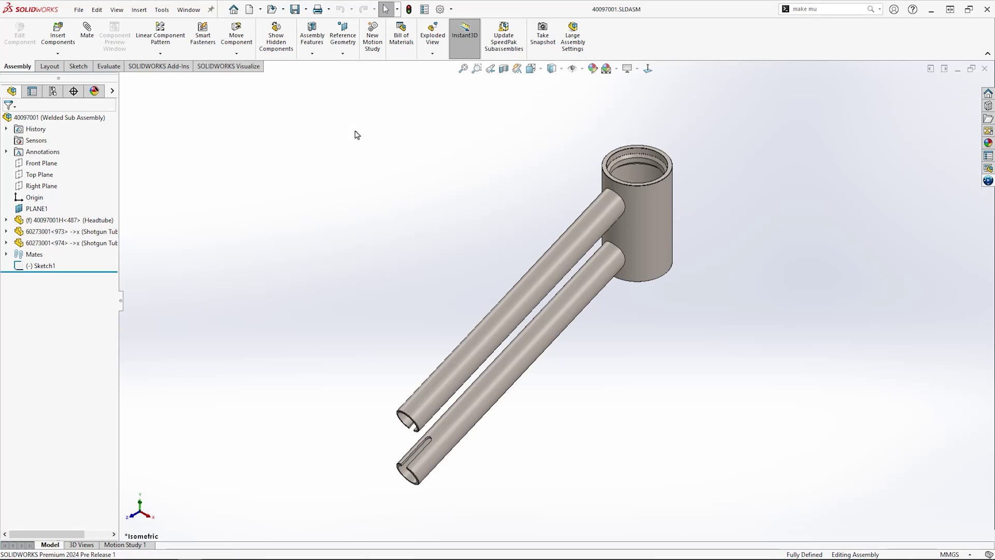
# - Set Save As type to Part for assembly 40097001, then dismiss without saving
pyautogui.click(79, 9)
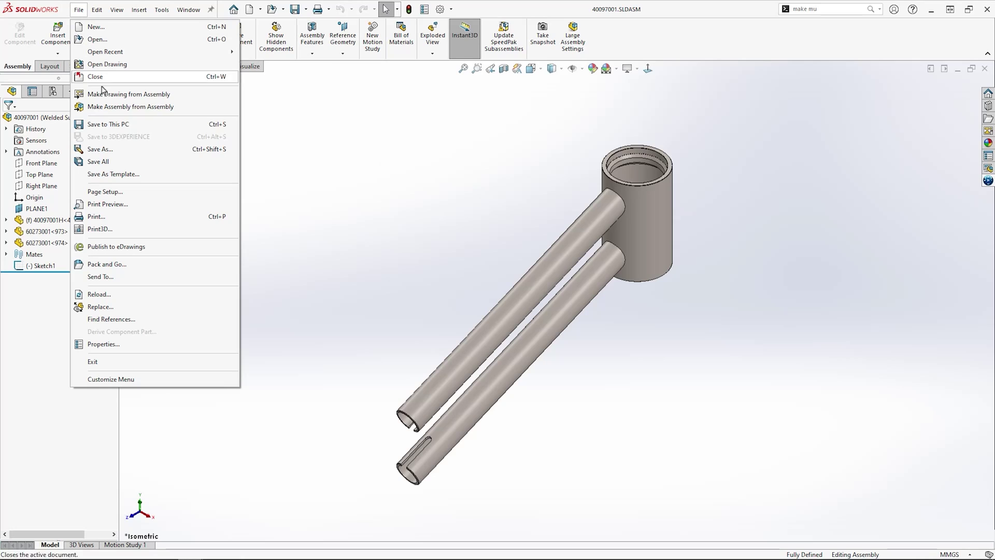
pyautogui.click(104, 149)
pyautogui.click(256, 380)
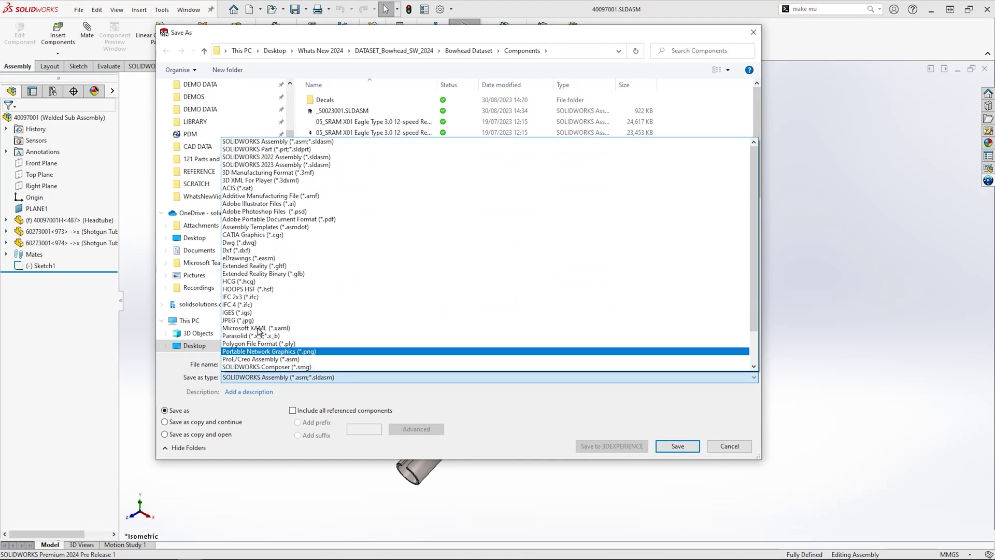
pyautogui.click(262, 155)
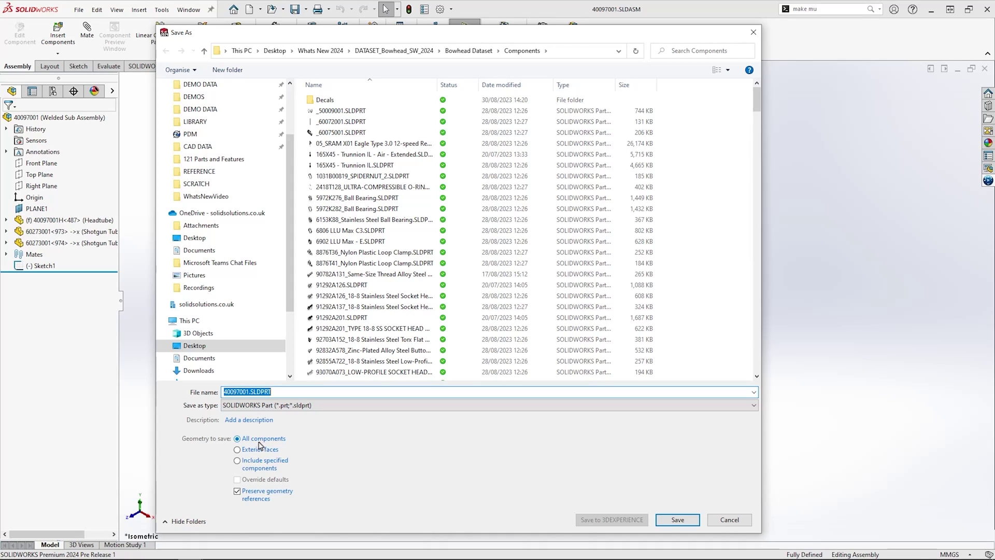
pyautogui.press('Return')
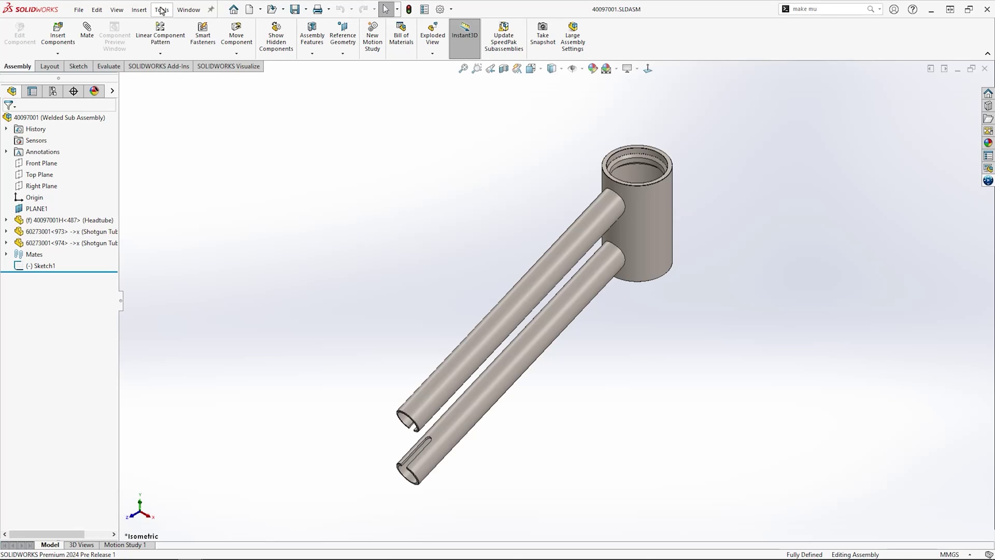
# - Run Make Multibody Part on assembly 40097001 and accept the part template
pyautogui.click(161, 10)
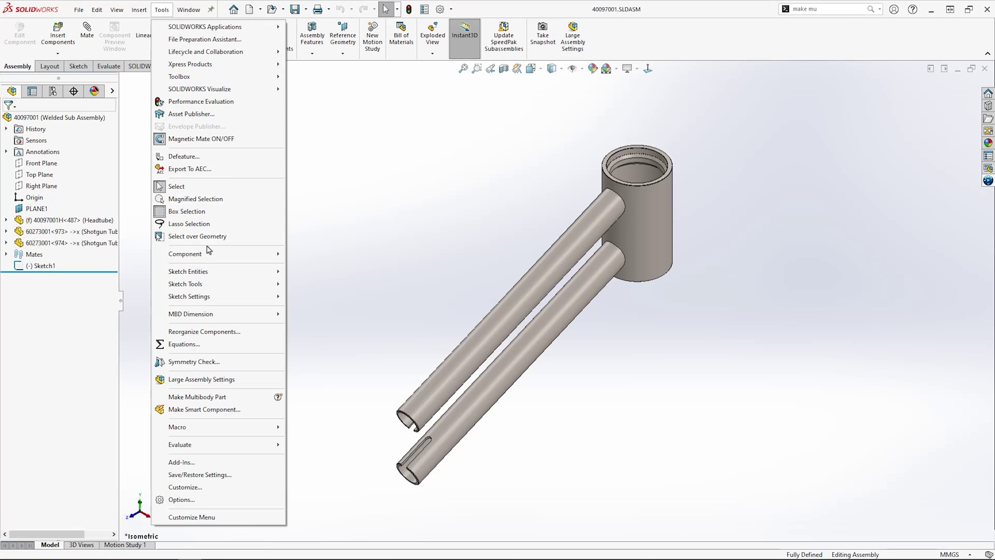
pyautogui.click(209, 400)
pyautogui.click(584, 384)
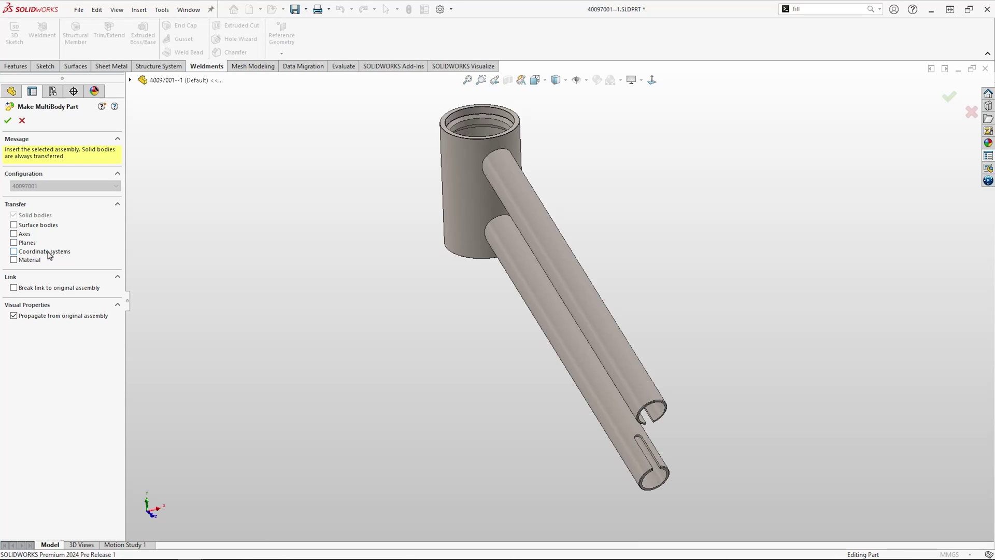
# - Create the multibody part with material transferred and zoom to the headtube joint
pyautogui.click(14, 259)
pyautogui.click(8, 120)
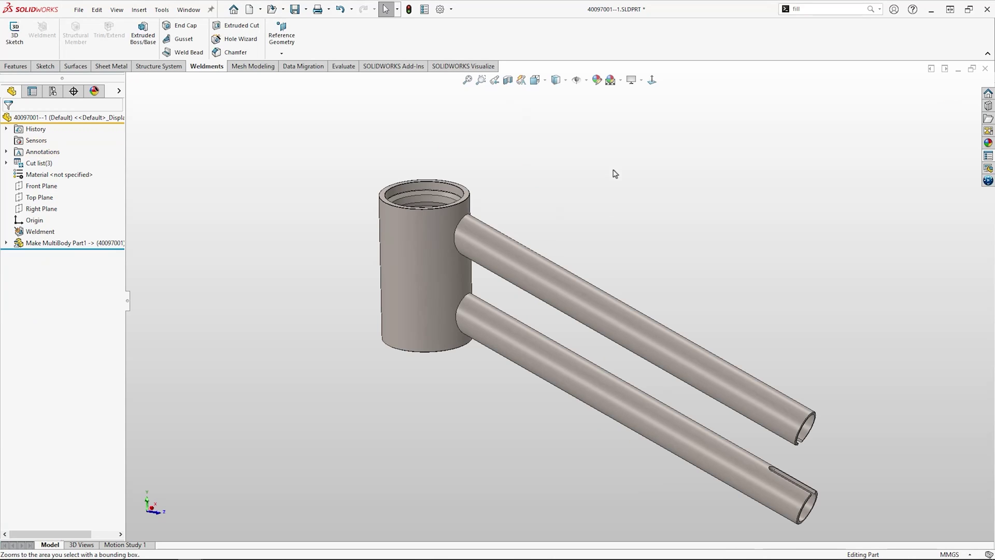
pyautogui.moveTo(613, 154); pyautogui.dragTo(614, 196, button='right')
pyautogui.moveTo(384, 150)
pyautogui.mouseDown()
pyautogui.moveTo(481, 244)
pyautogui.moveTo(532, 318)
pyautogui.mouseUp()
pyautogui.press('Escape')
# - Weld a 3 mm fillet bead between headtube and upper tube; select Fillet Bead7 in the cut list
pyautogui.press('s')
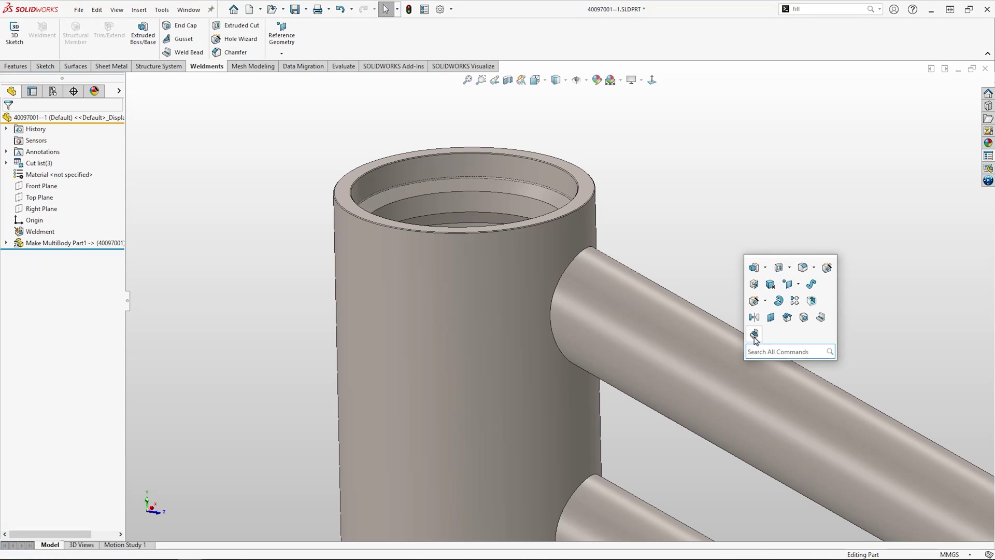
pyautogui.click(754, 334)
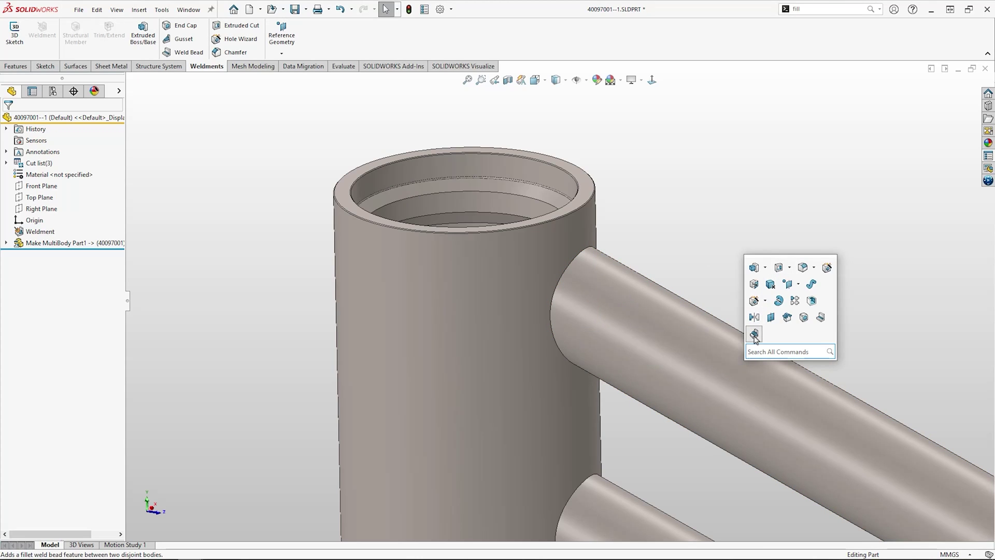
pyautogui.click(507, 296)
pyautogui.click(564, 300)
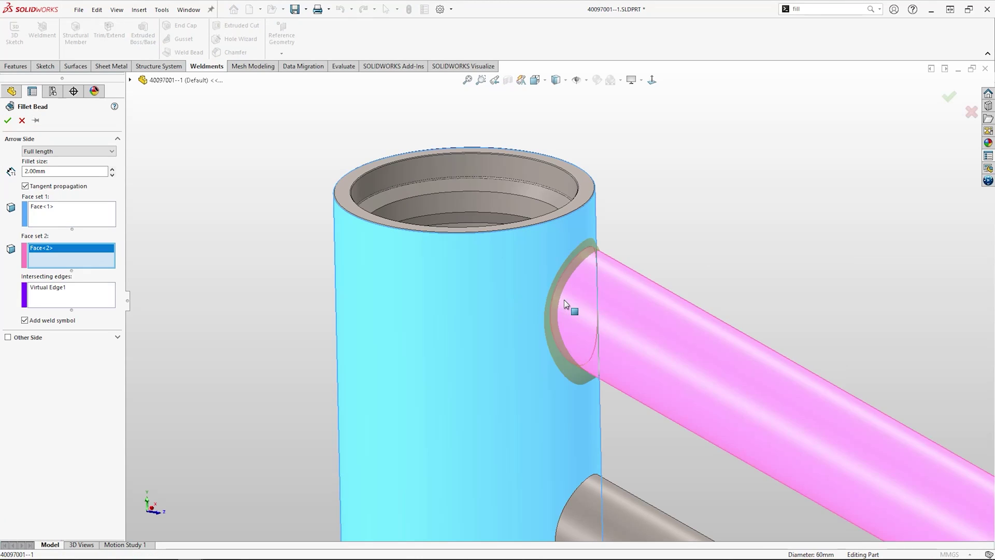
pyautogui.click(113, 168)
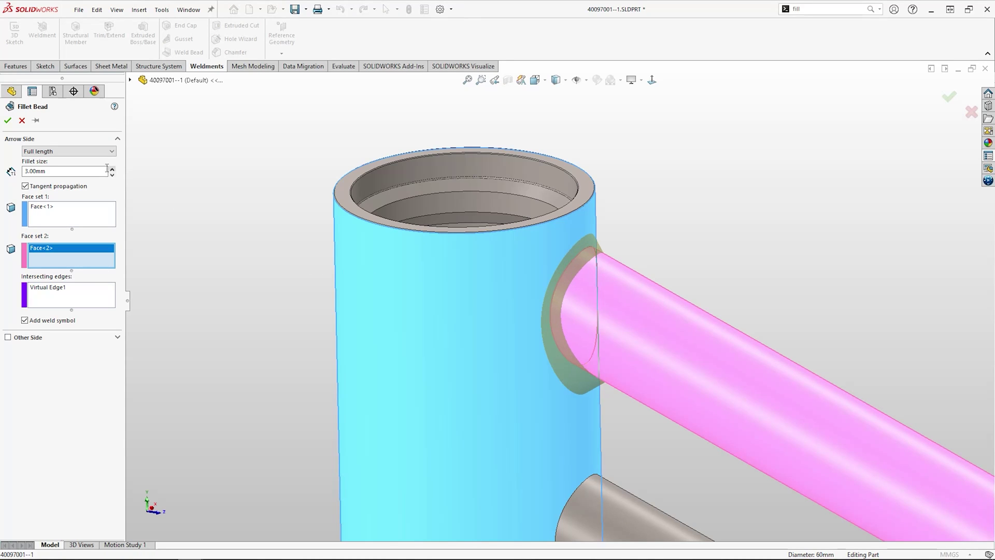
pyautogui.click(8, 120)
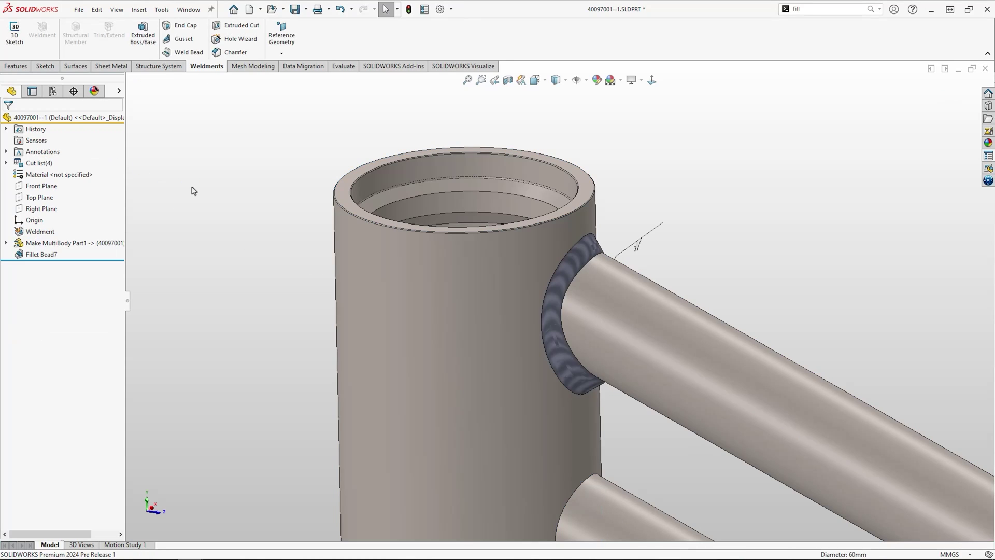
pyautogui.click(7, 163)
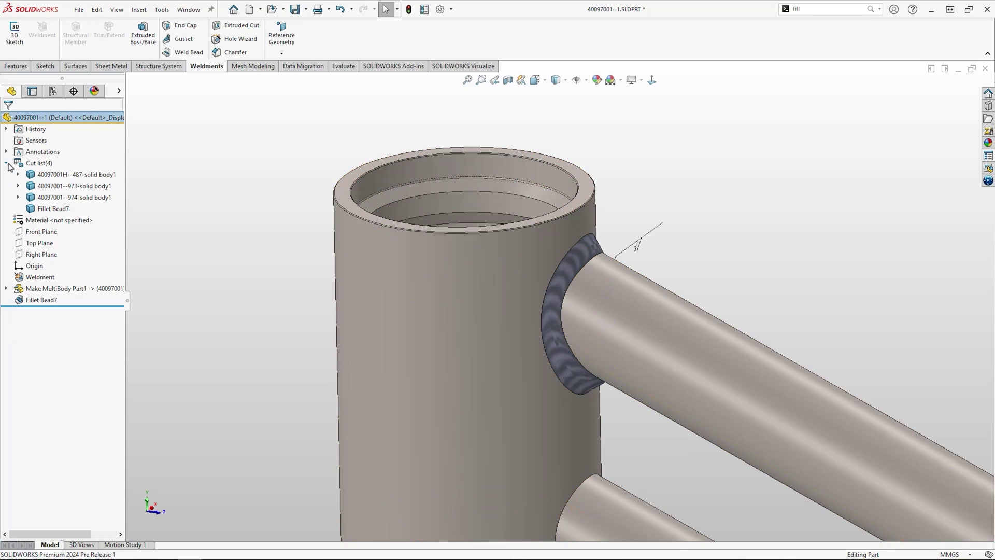
pyautogui.click(63, 211)
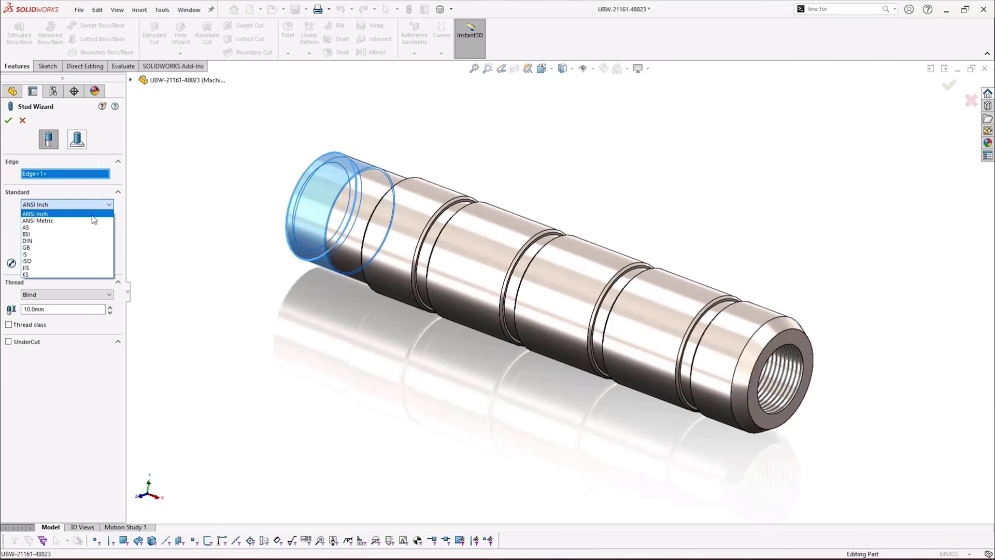
# - Add an ANSI Metric M22x1.5 stud, threaded Up to Next, with an undercut
pyautogui.click(93, 219)
pyautogui.click(93, 247)
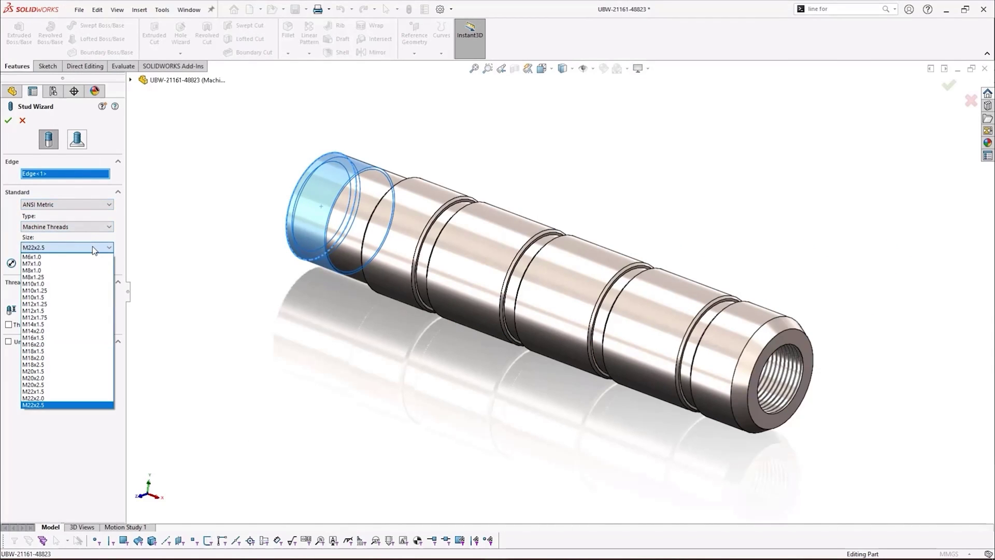
pyautogui.click(75, 391)
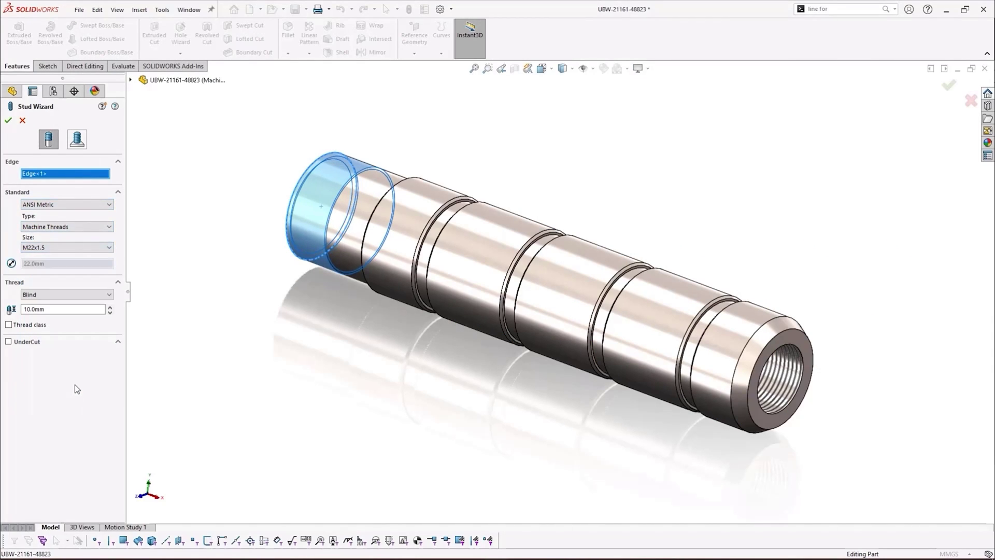
pyautogui.click(76, 295)
pyautogui.click(72, 313)
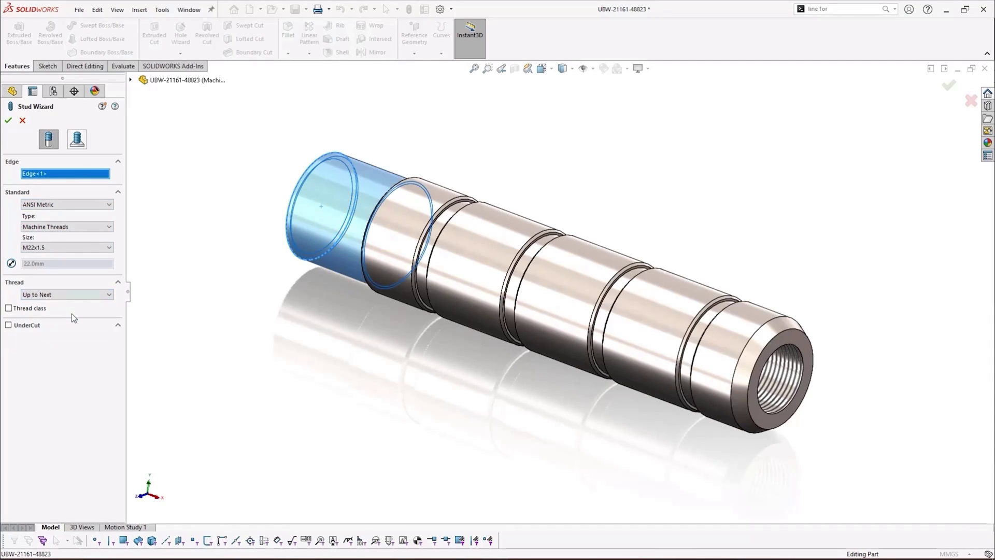
pyautogui.click(8, 325)
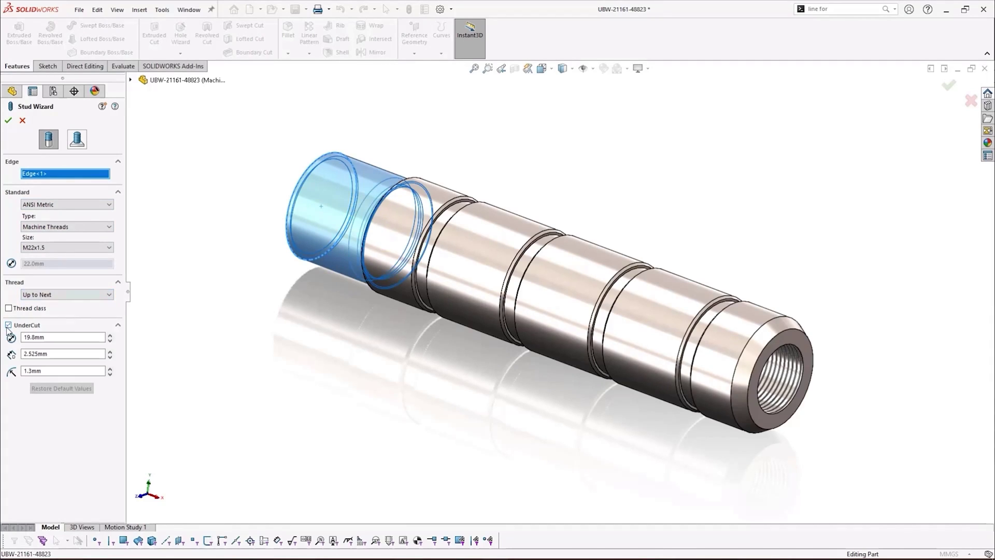
pyautogui.click(8, 120)
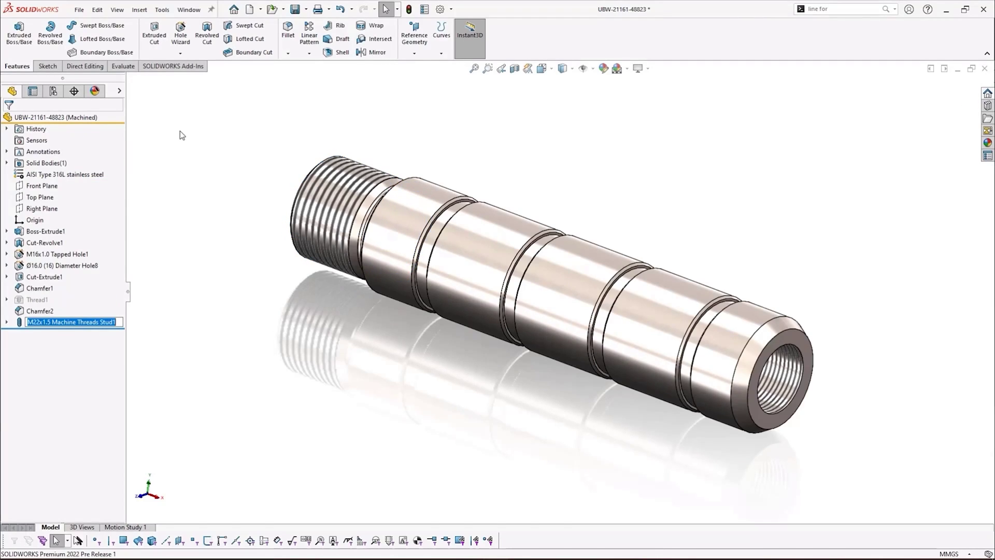
pyautogui.press('Return')
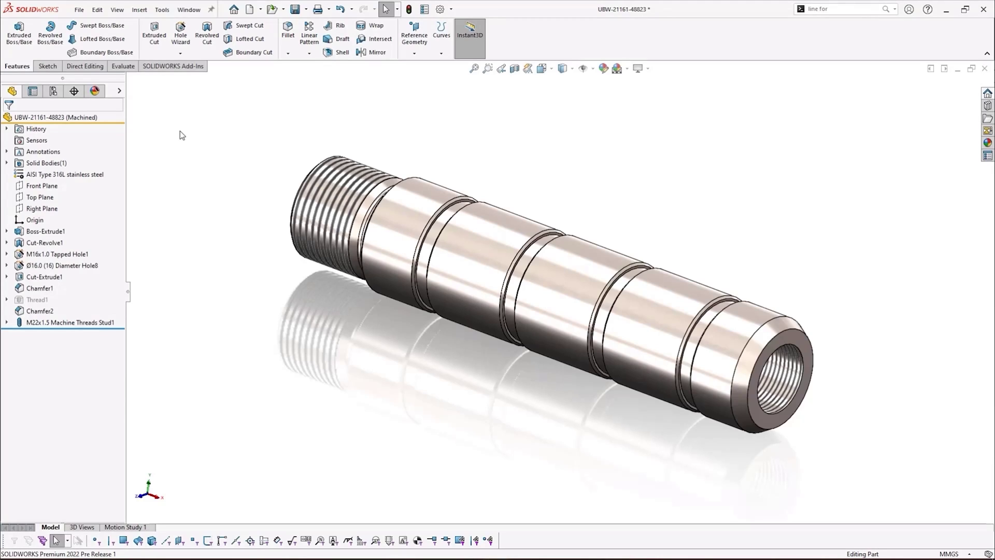
pyautogui.moveTo(198, 398)
pyautogui.mouseDown(button='middle')
pyautogui.moveTo(279, 404)
pyautogui.moveTo(195, 390)
pyautogui.mouseUp(button='middle')
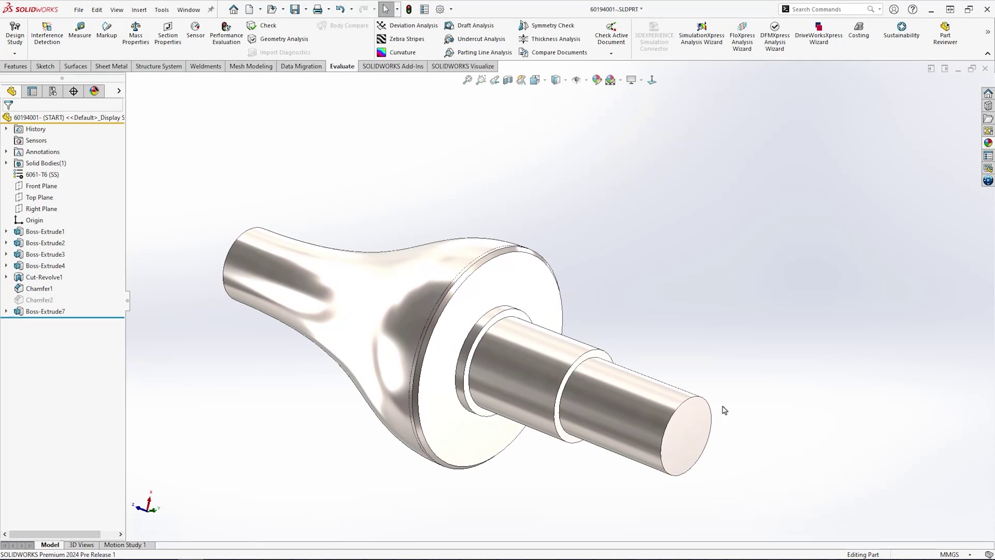
# - Measure the shaft end edge diameter (10 mm) and place the callout above the shaft
pyautogui.rightClick(709, 405)
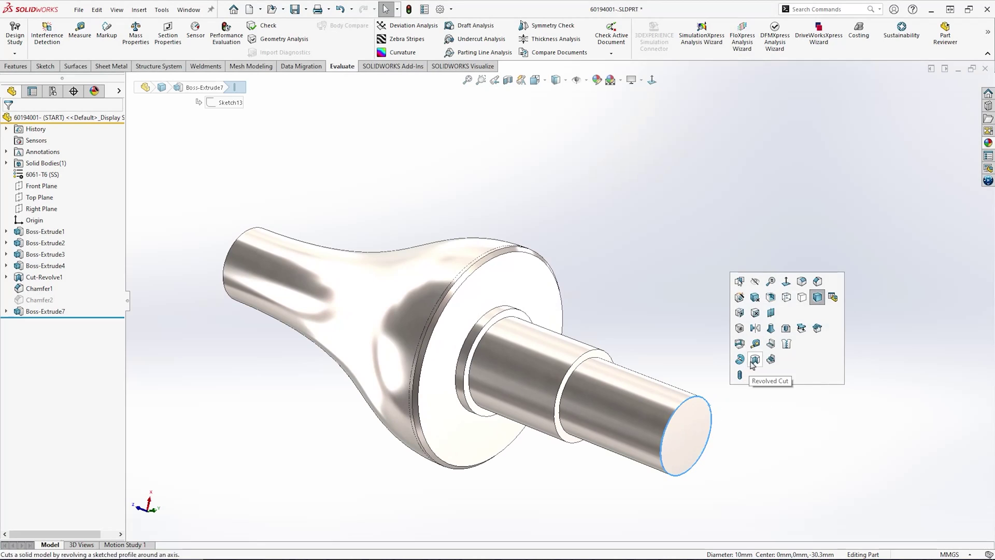
pyautogui.click(758, 354)
pyautogui.moveTo(812, 408); pyautogui.dragTo(694, 327)
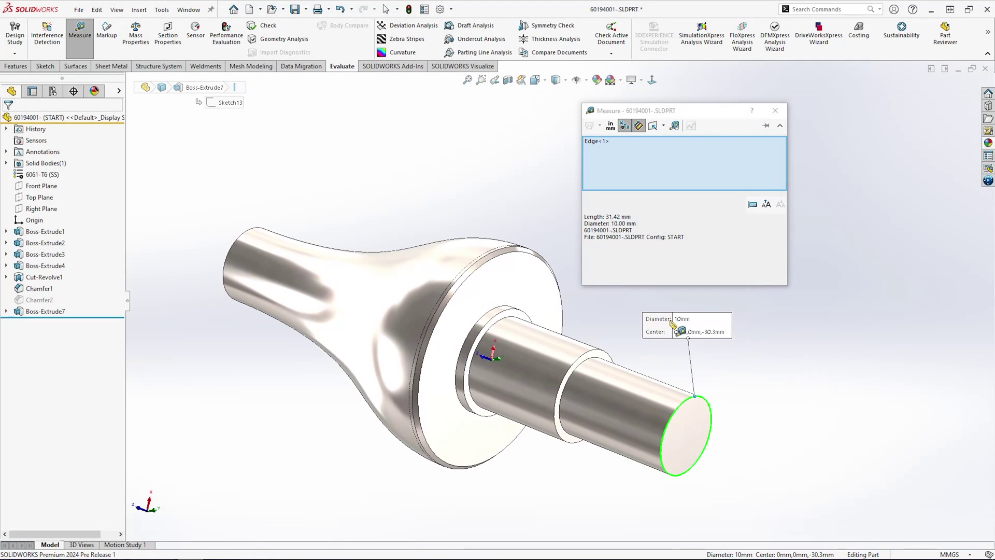
pyautogui.press('Escape')
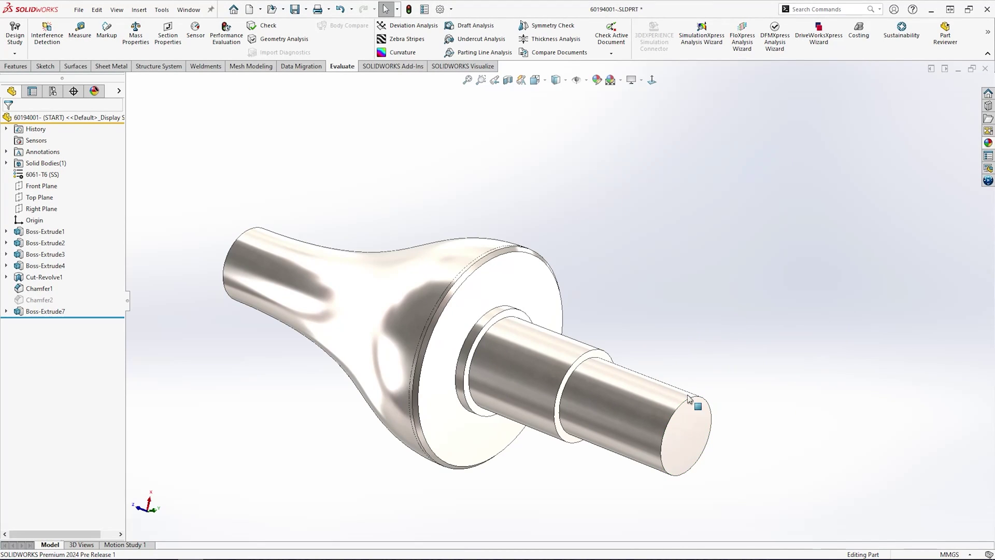
# - Start a stud on the shaft end edge with ISO M10 thread and 12 mm depth
pyautogui.click(693, 400)
pyautogui.press('s')
pyautogui.click(716, 373)
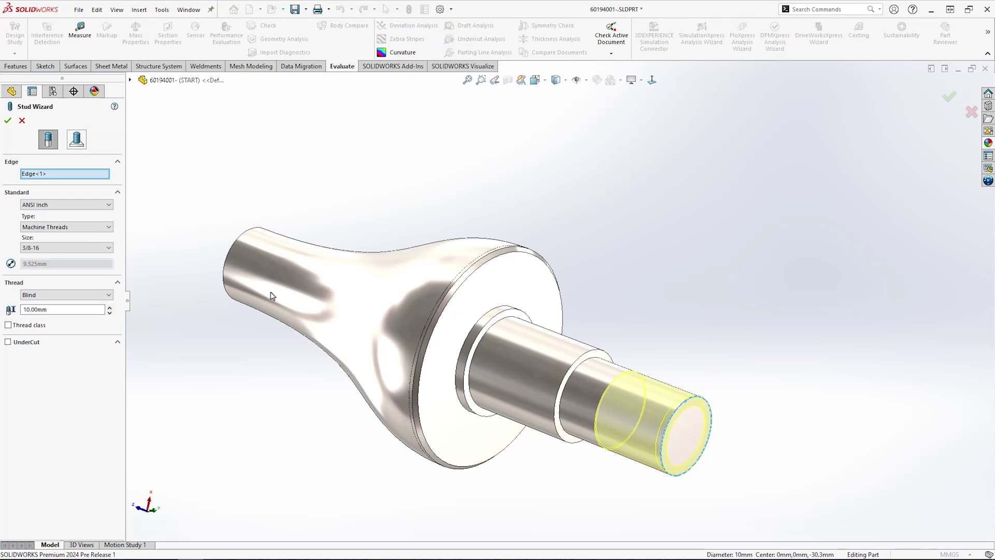
pyautogui.click(66, 204)
pyautogui.click(29, 261)
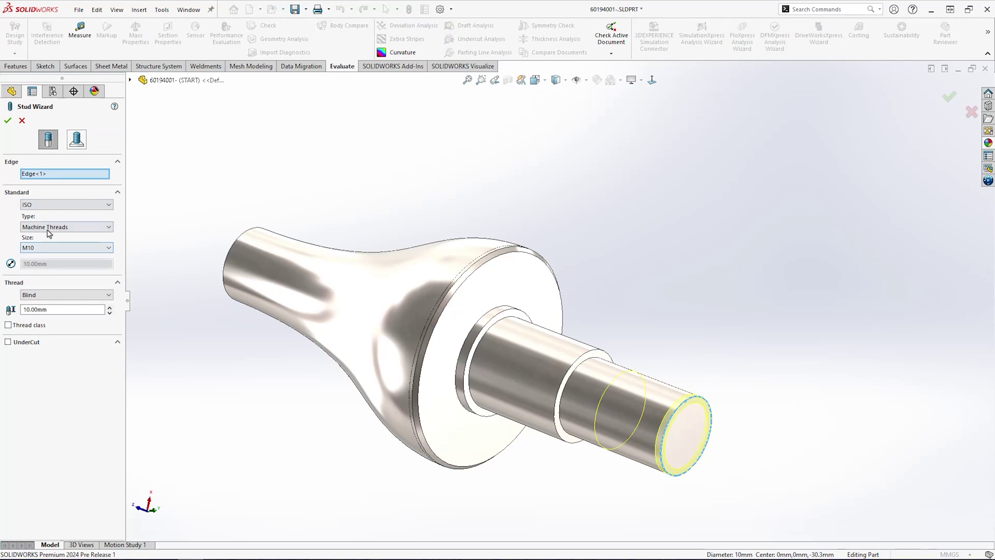
pyautogui.click(40, 310)
pyautogui.write('12')
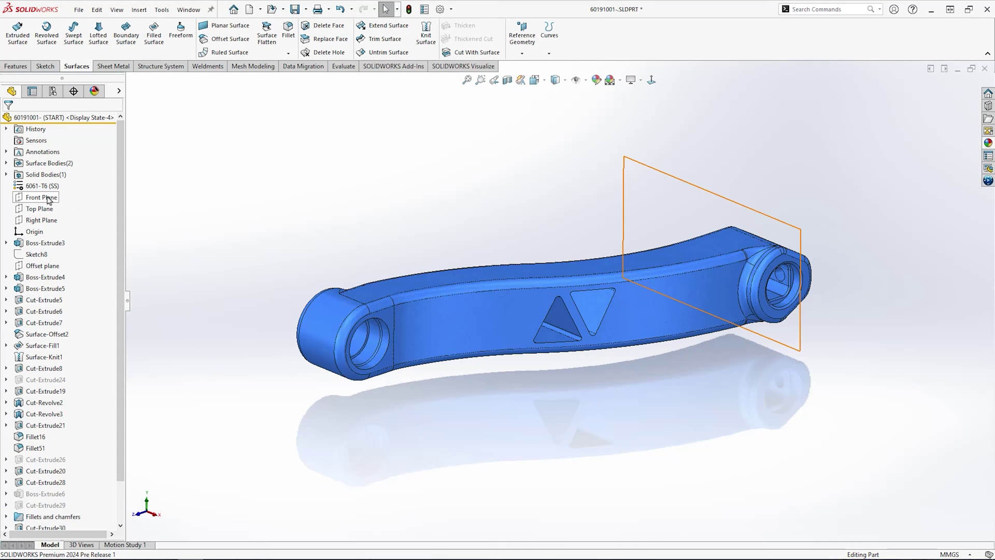
# - Select Front Plane and begin a linear pattern along its direction
pyautogui.click(42, 198)
pyautogui.moveTo(198, 193); pyautogui.dragTo(251, 198, button='right')
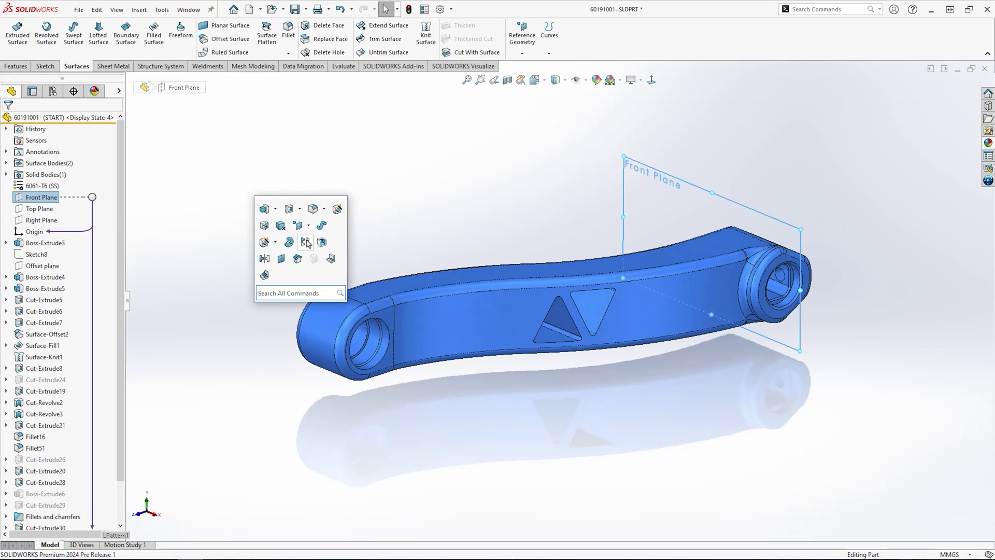
pyautogui.click(306, 243)
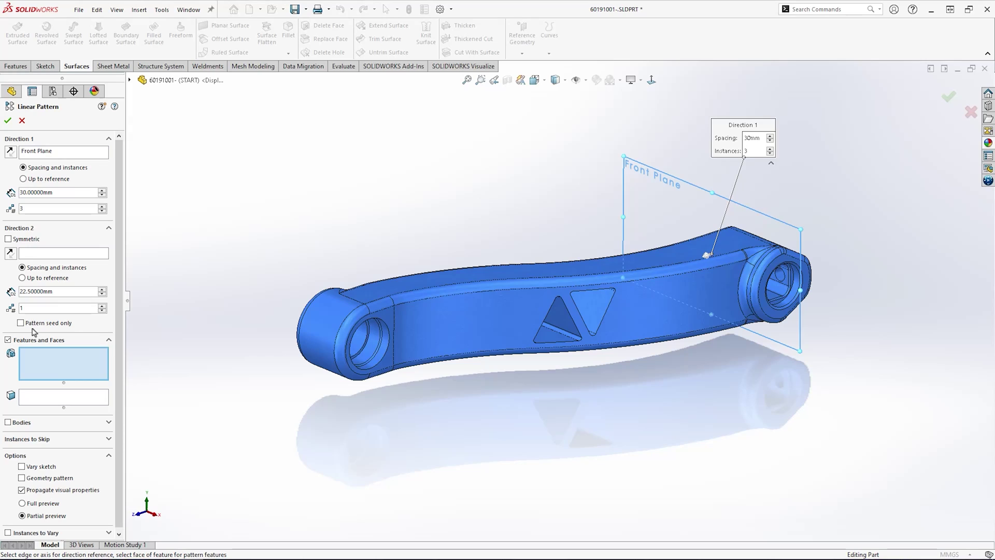
# - Pattern Cut-Extrude30 symmetrically in Right view at 22.5 mm spacing
pyautogui.click(556, 339)
pyautogui.press('space')
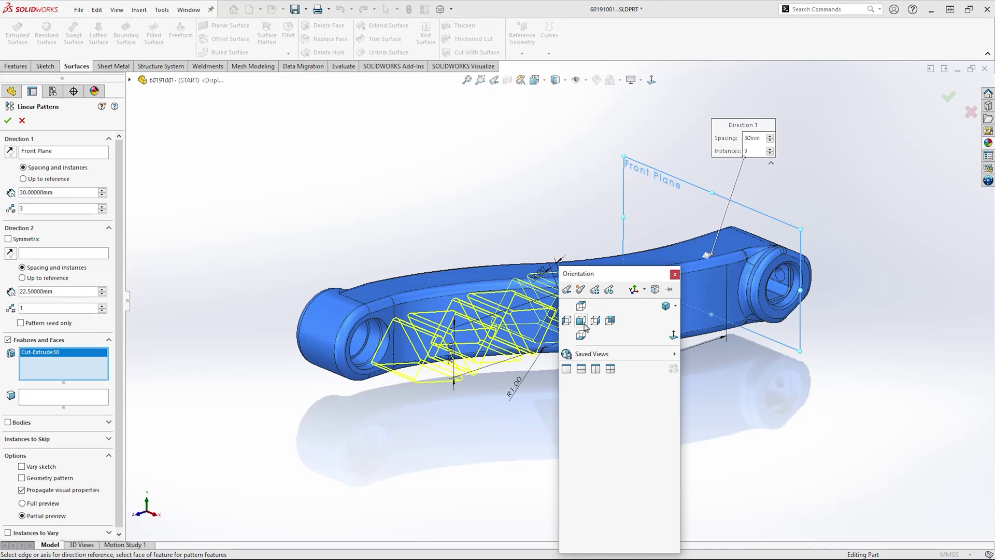
pyautogui.click(595, 323)
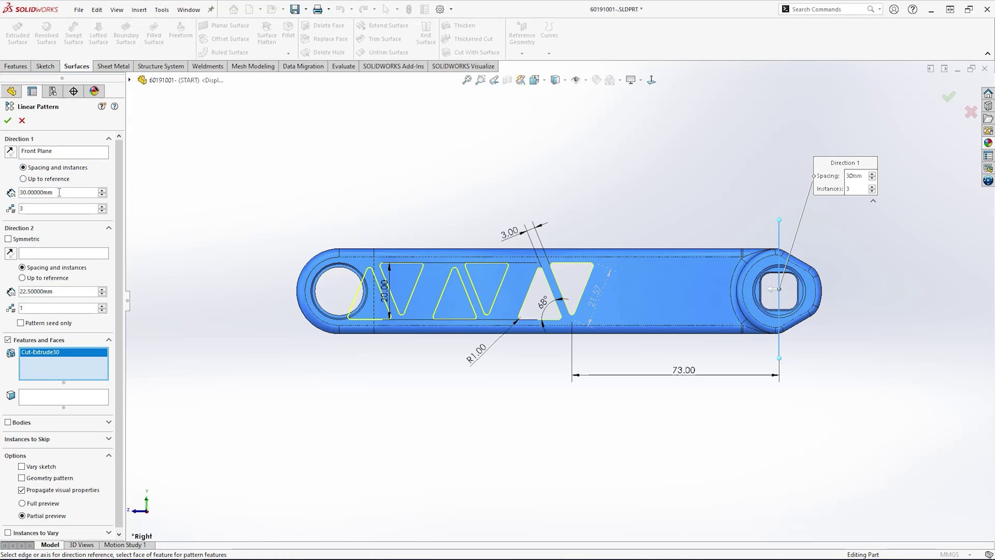
pyautogui.moveTo(65, 194); pyautogui.dragTo(2, 199)
pyautogui.write('22.5')
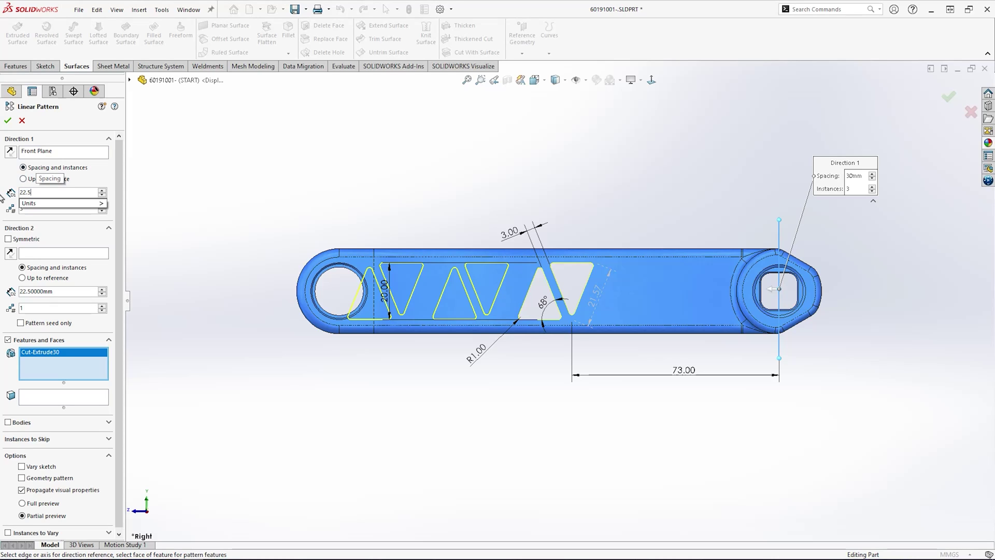
pyautogui.press('Return')
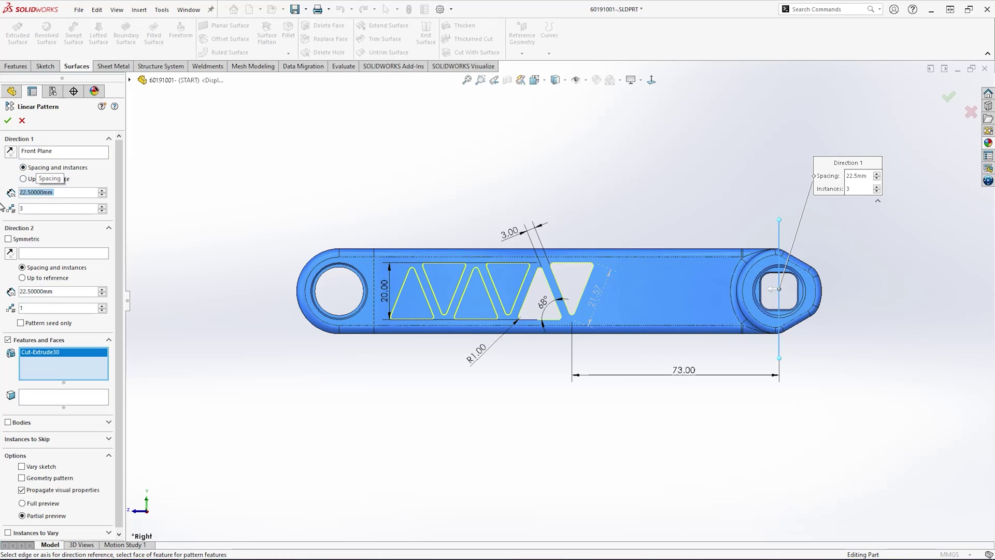
pyautogui.click(8, 240)
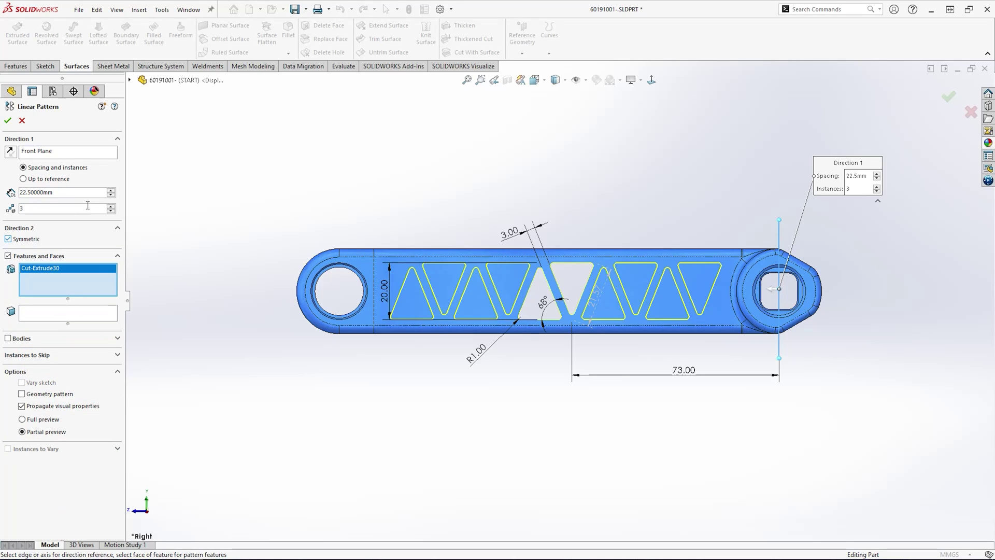
pyautogui.click(7, 121)
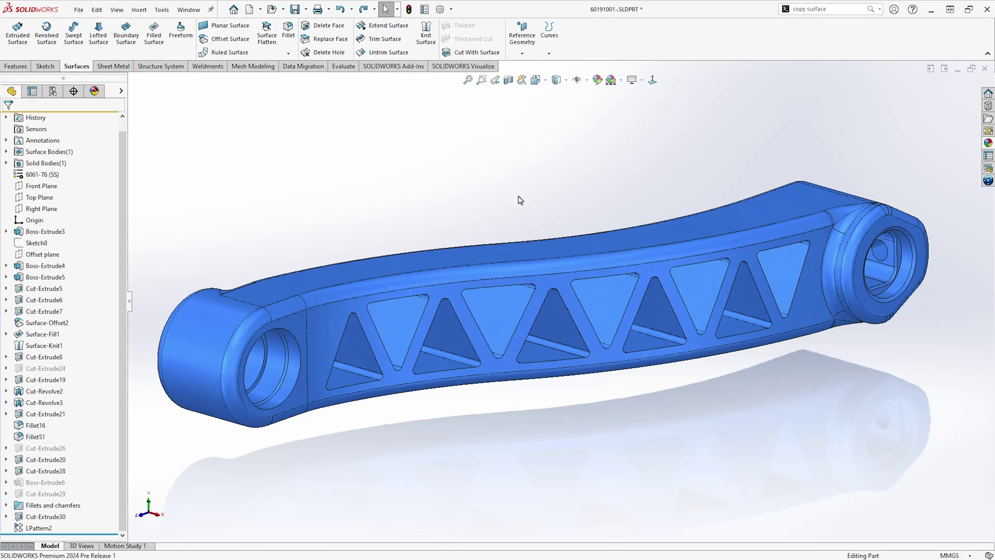
# - Copy the arm's truss face as a zero-offset surface
pyautogui.click(558, 288)
pyautogui.press('s')
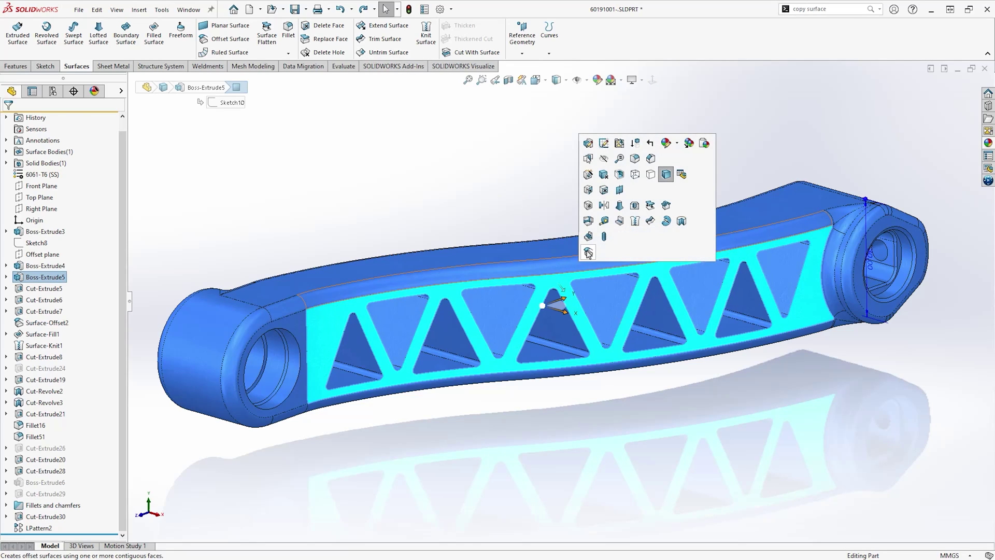
pyautogui.click(588, 252)
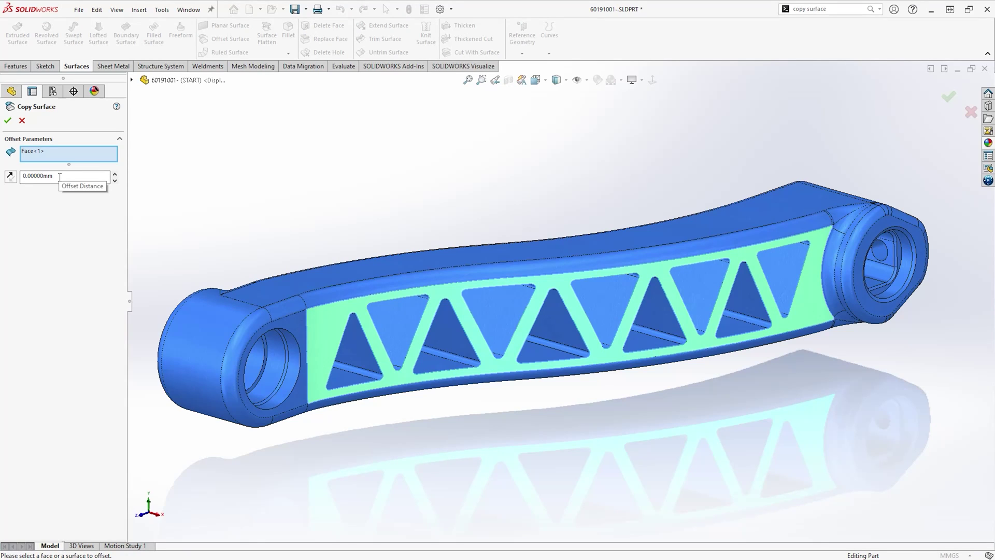
pyautogui.click(6, 122)
# - Hide the solid and untrim the copied surface to fill its triangular openings
pyautogui.press('Tab')
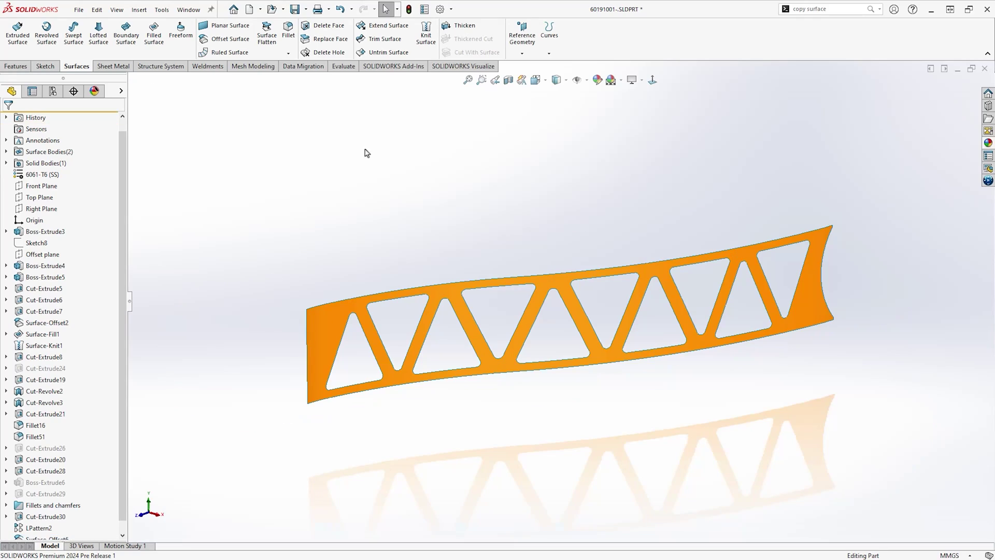
pyautogui.click(382, 53)
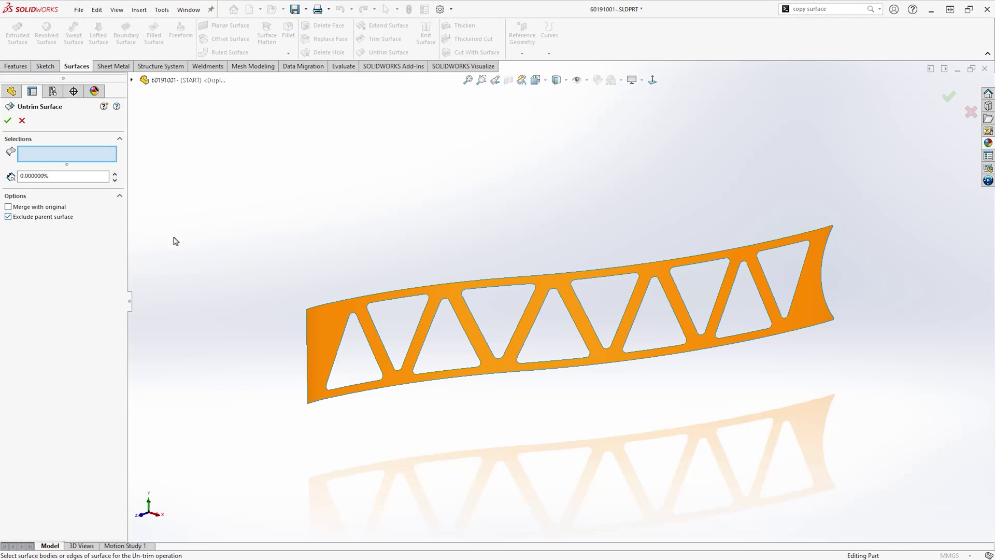
pyautogui.click(332, 311)
pyautogui.rightClick(332, 309)
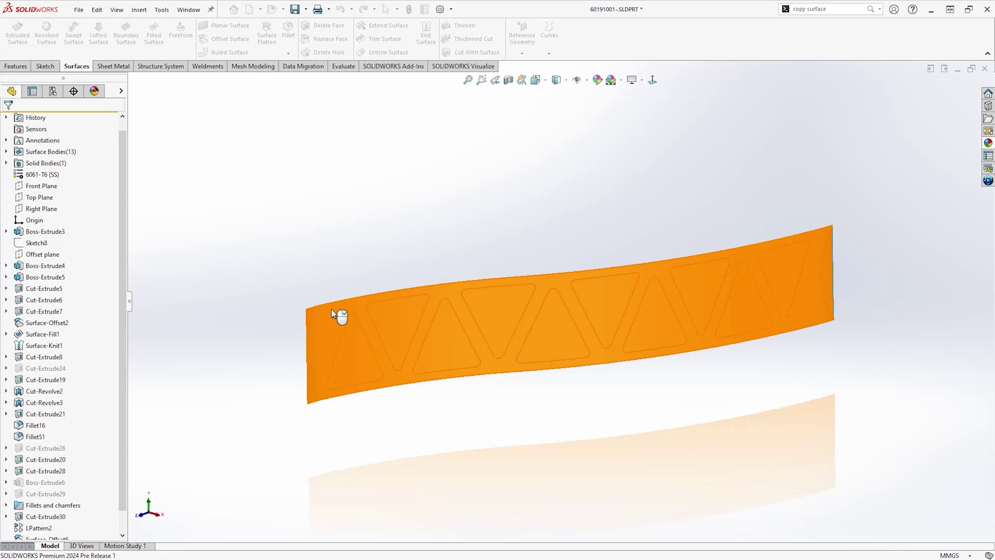